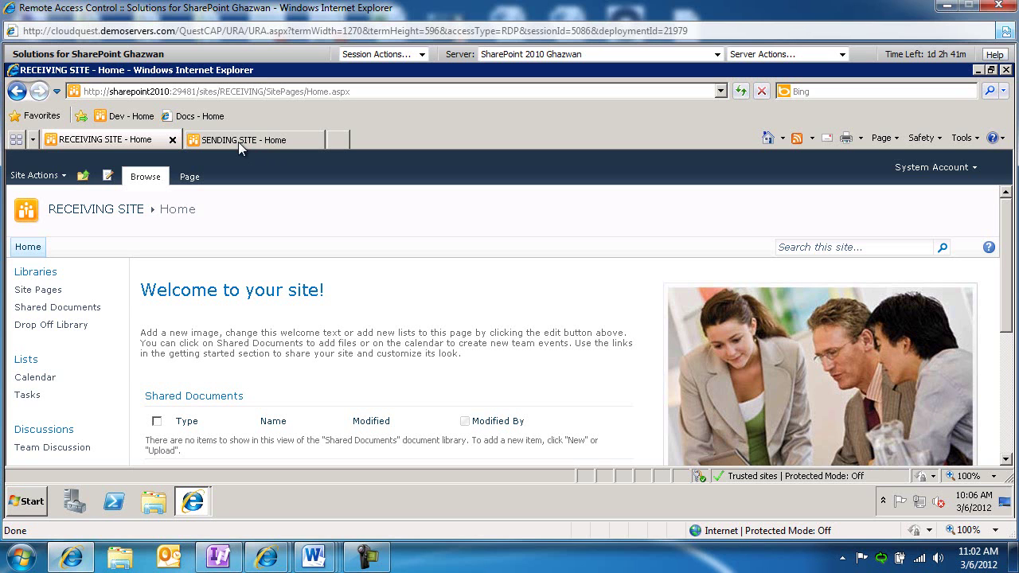
Activate the Content Organizer feature on the SENDING SITE through its site features.
click(238, 141)
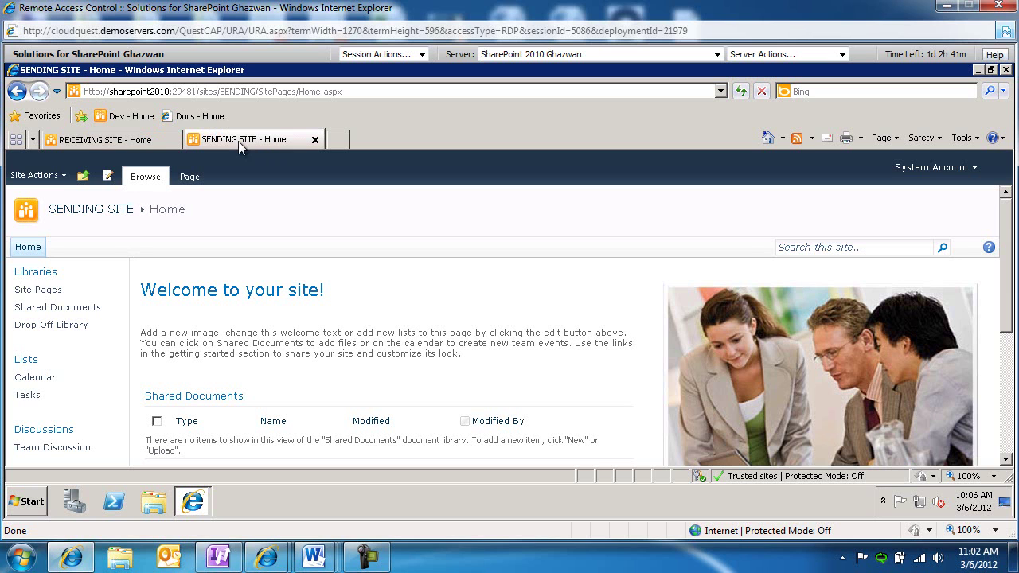
click(36, 175)
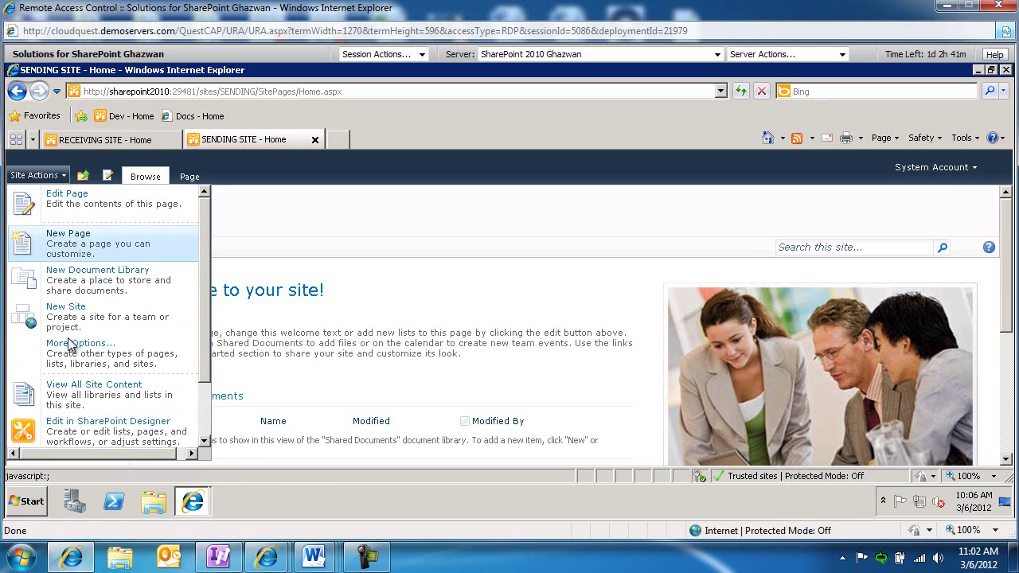
scroll(79, 436, down, 2)
click(80, 424)
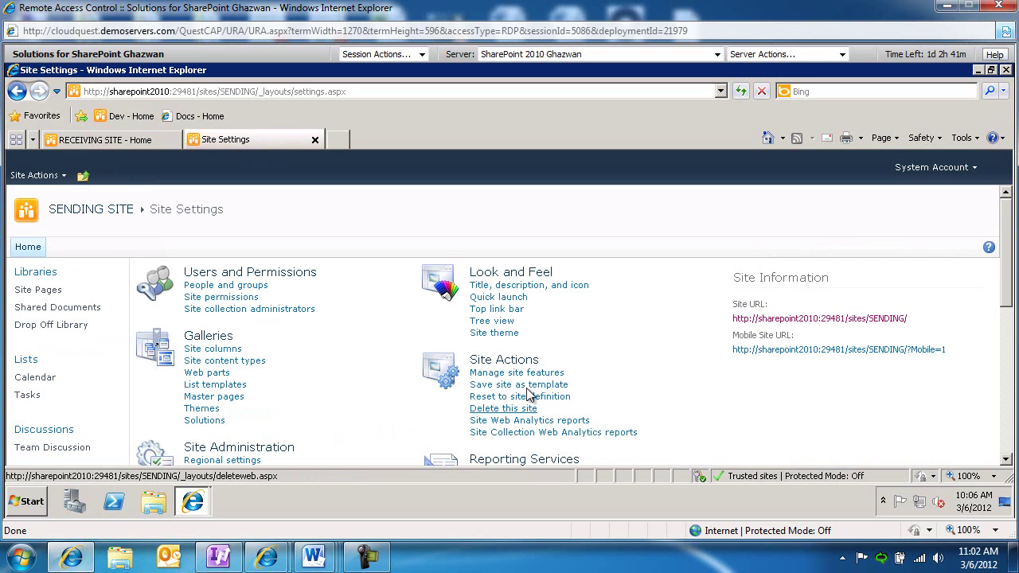
click(531, 375)
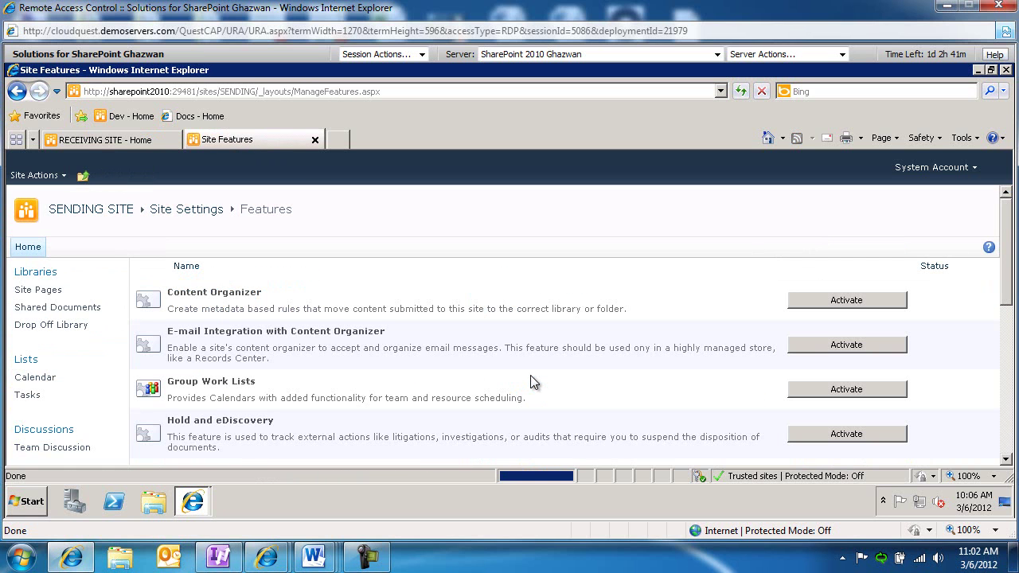
click(854, 307)
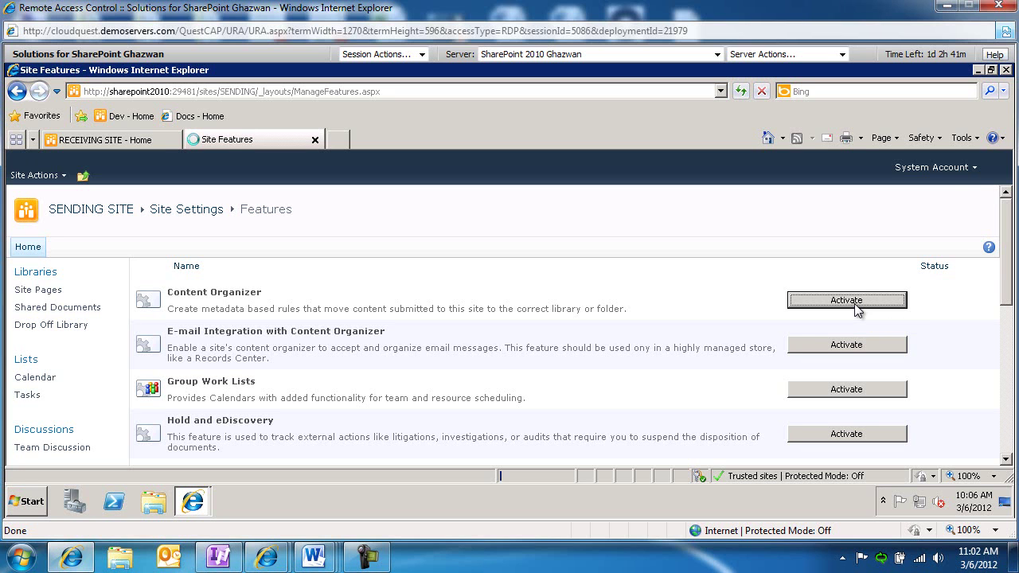
Allow rules to specify another site as a target location in the sending site's Content Organizer settings and save them.
click(209, 213)
scroll(177, 343, down, 3)
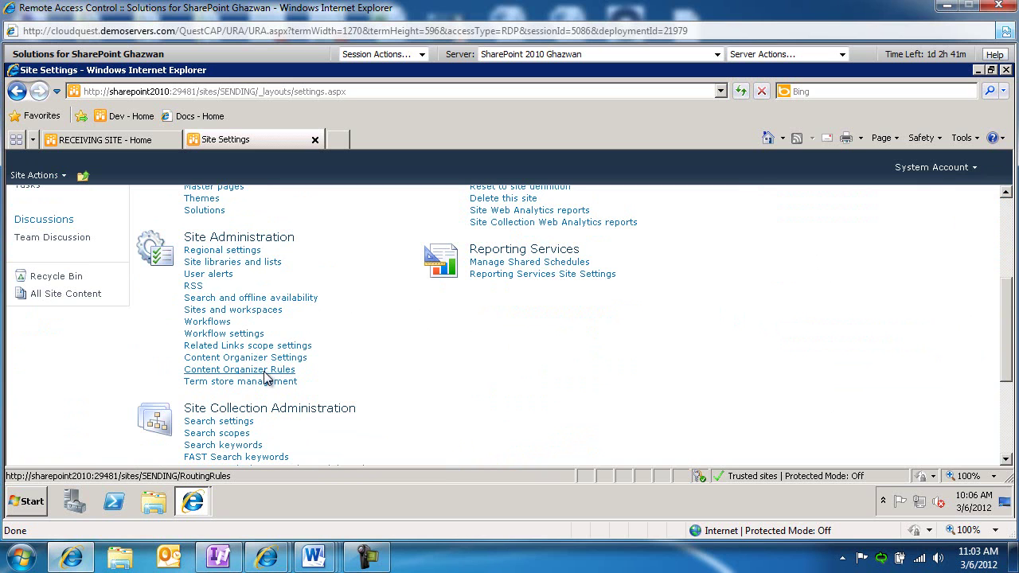
click(279, 360)
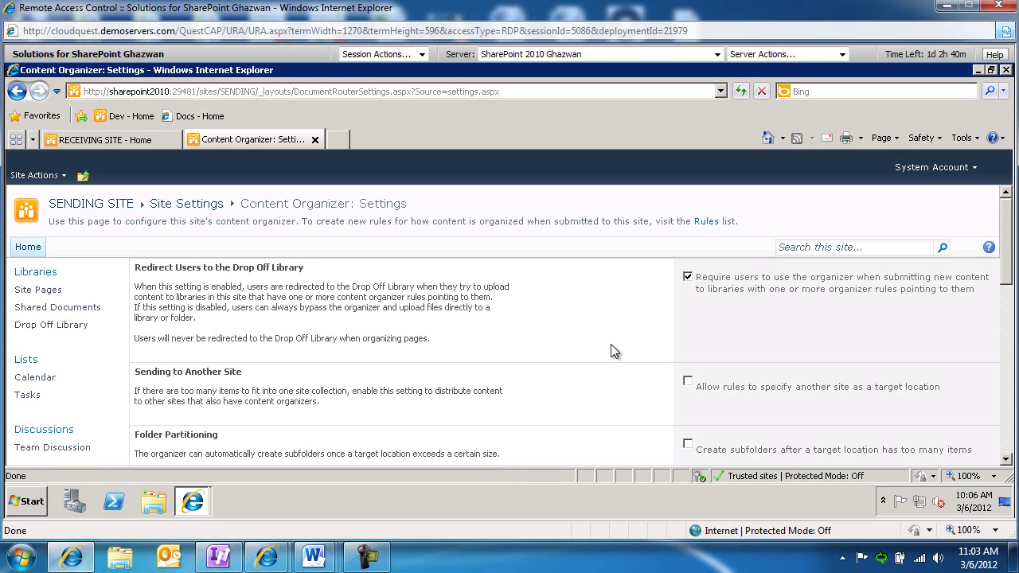
scroll(610, 351, down, 1)
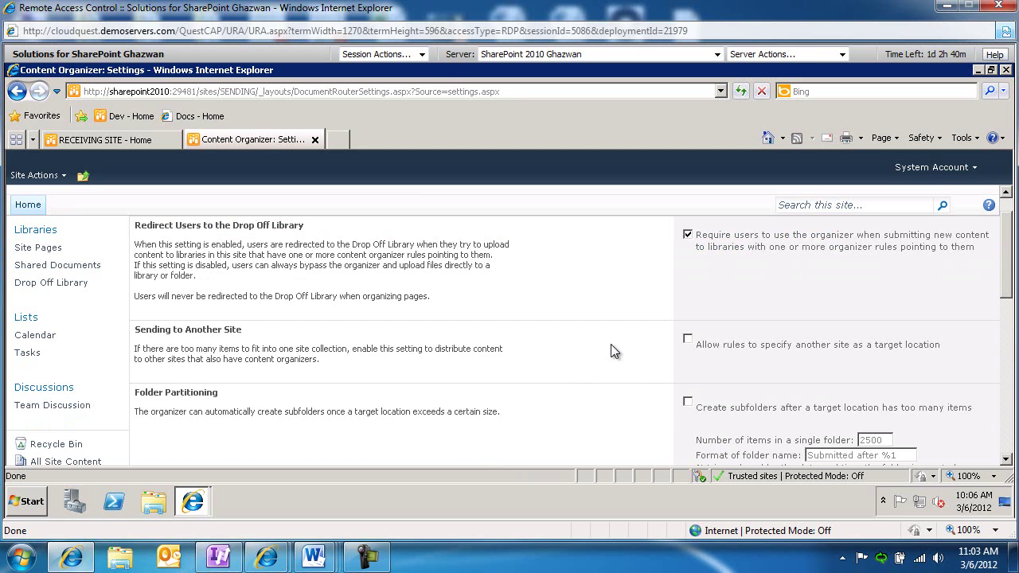
click(688, 341)
scroll(688, 342, down, 6)
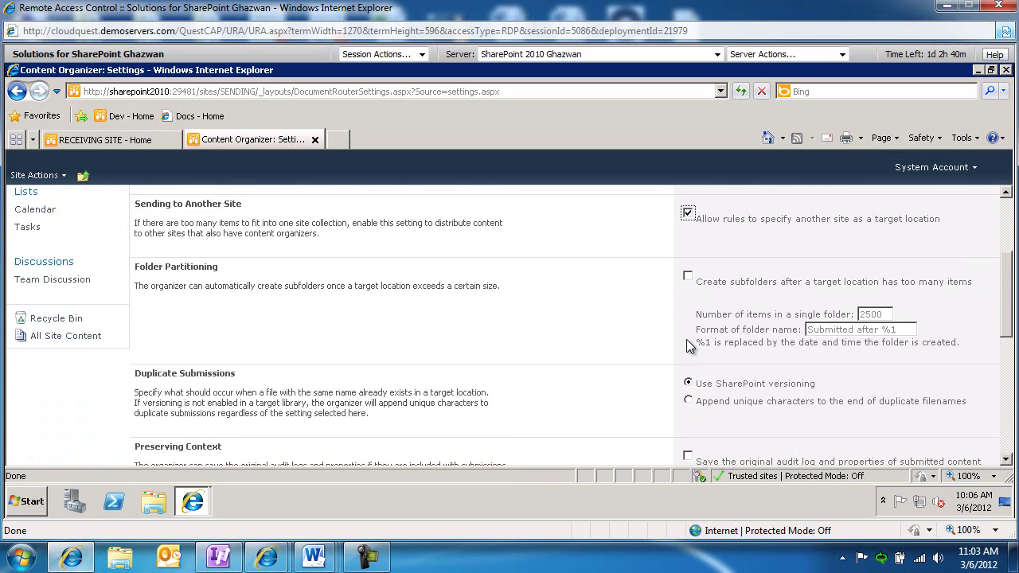
scroll(687, 344, down, 3)
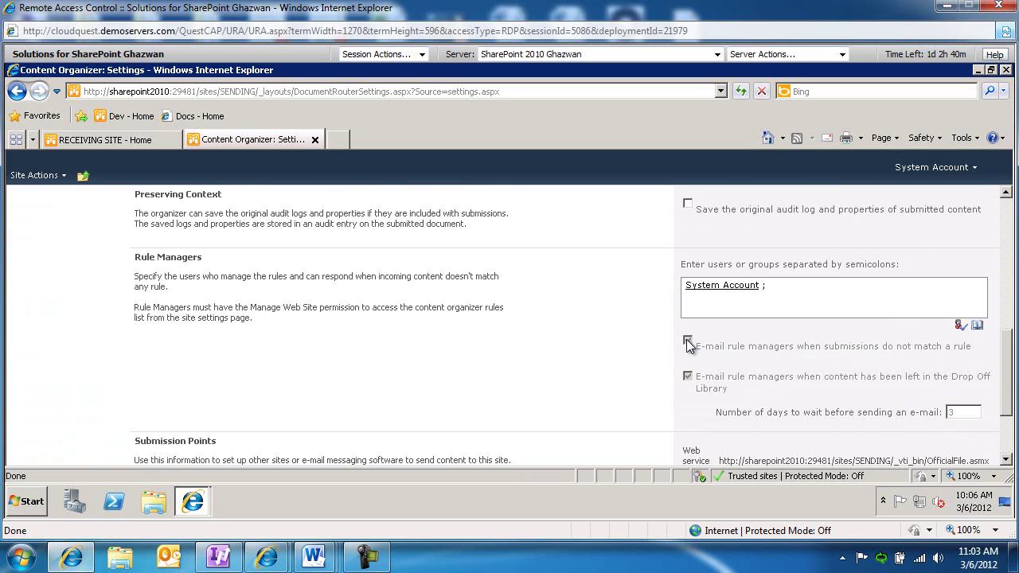
scroll(689, 345, down, 3)
click(785, 420)
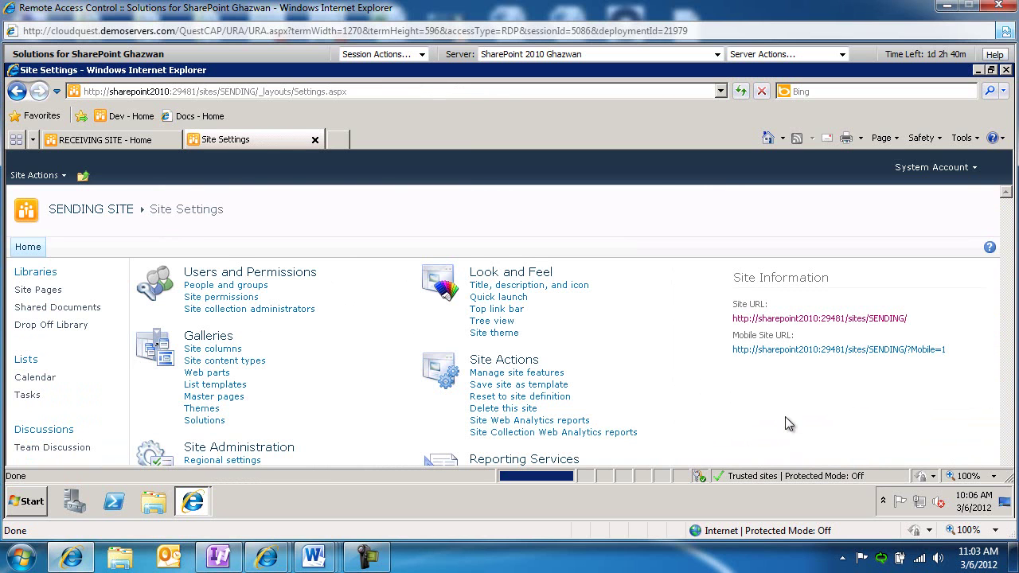
Activate the Content Organizer feature on the RECEIVING SITE through its site features.
click(115, 140)
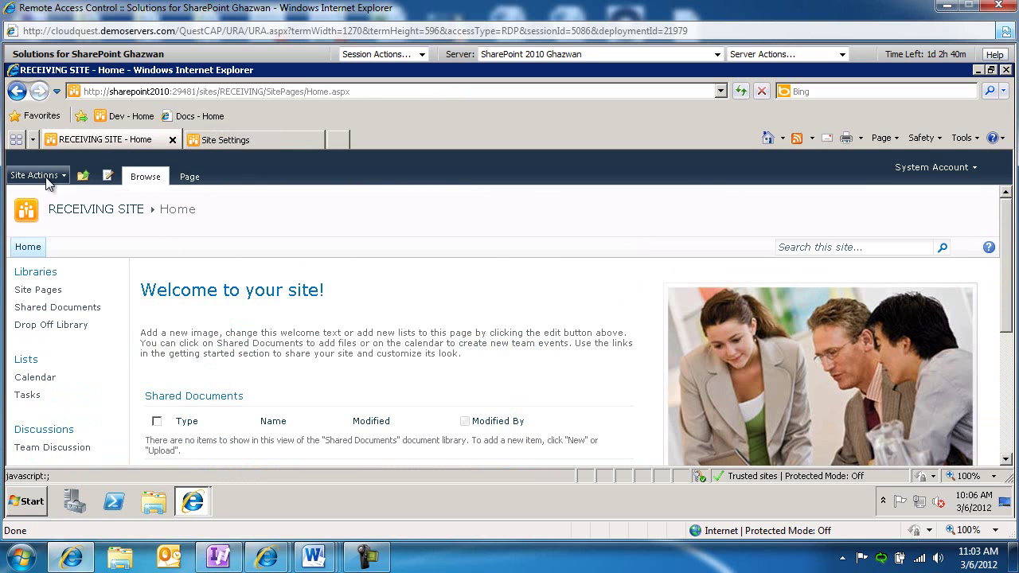
click(34, 175)
scroll(97, 389, down, 2)
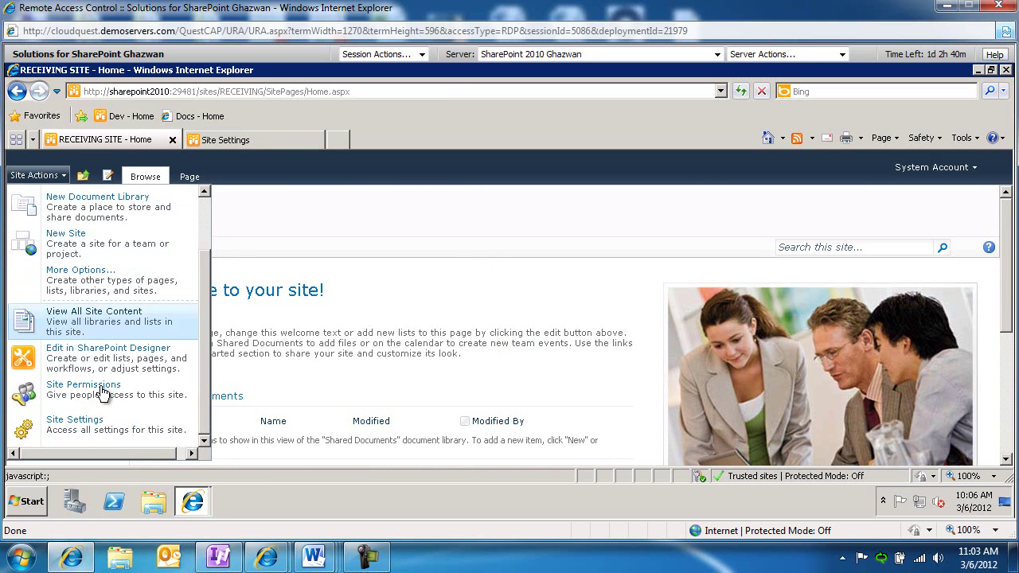
click(102, 427)
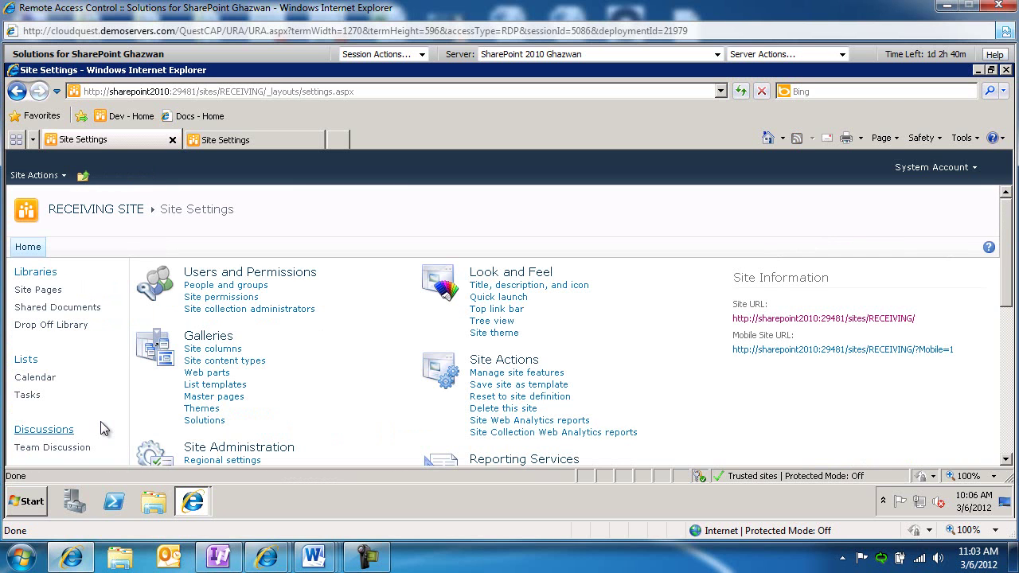
click(522, 374)
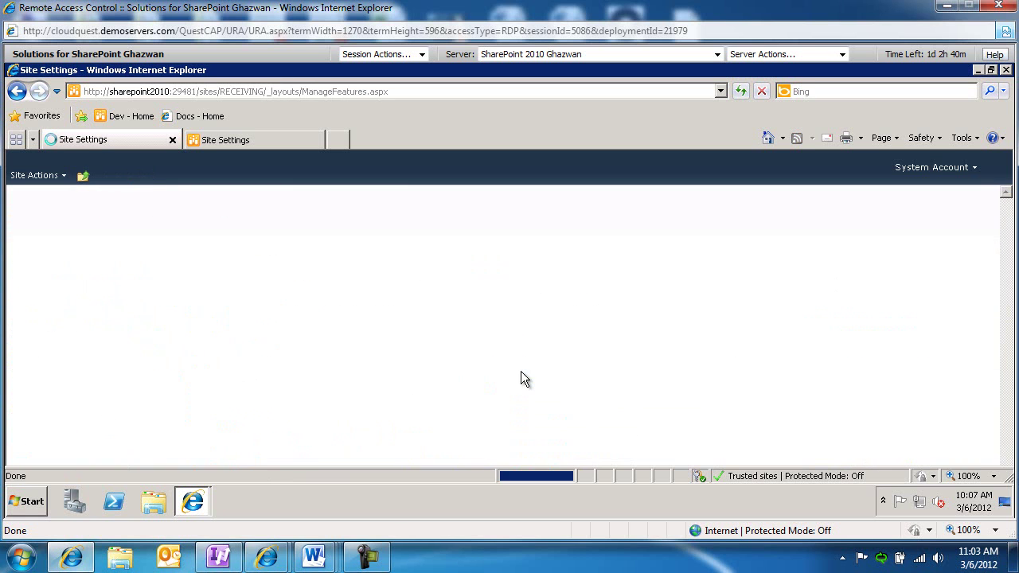
click(822, 302)
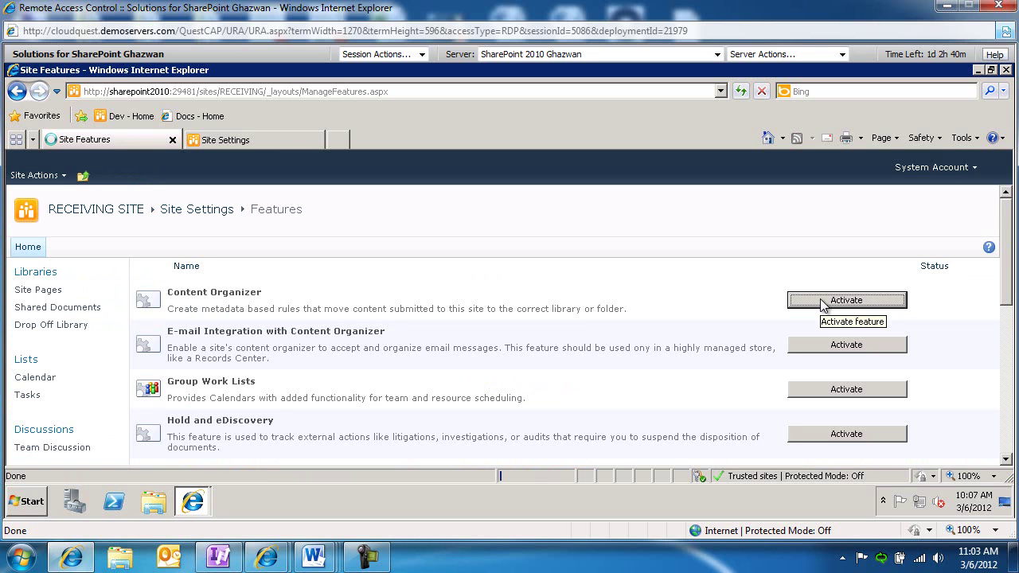
Enable creating subfolders after a target location has too many items in the receiving site's Content Organizer settings.
click(197, 211)
scroll(203, 335, down, 5)
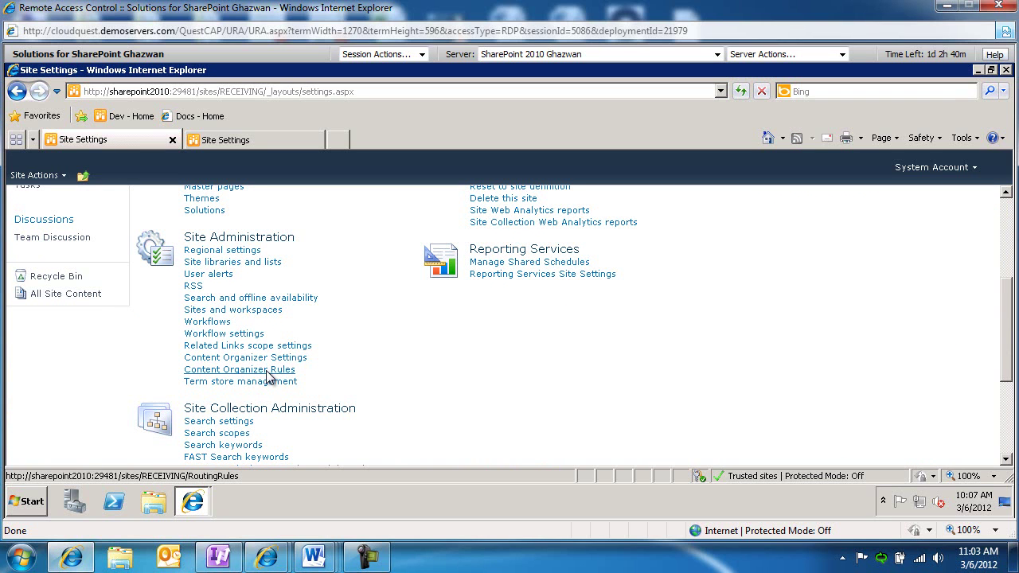
click(271, 360)
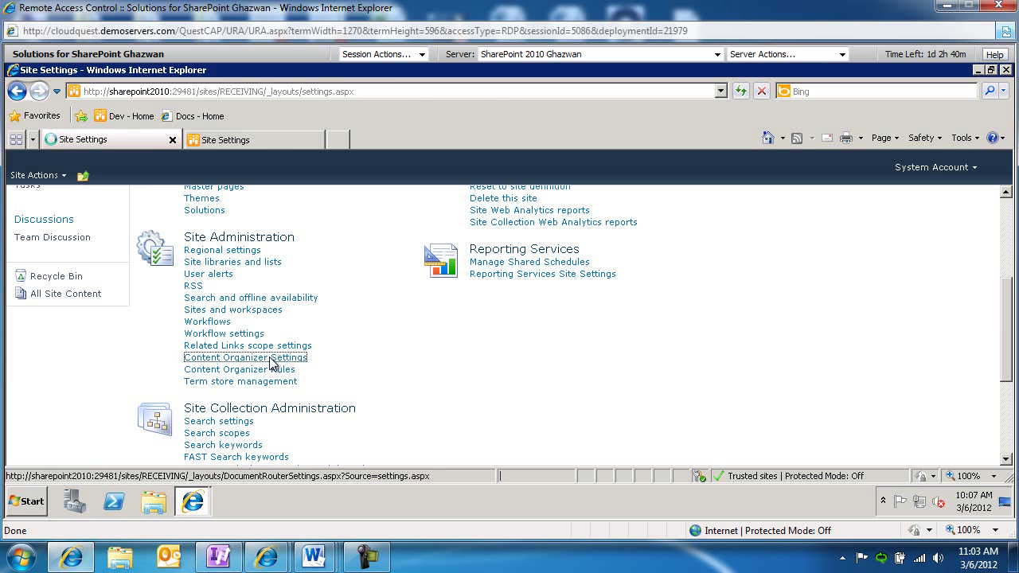
scroll(269, 356, down, 2)
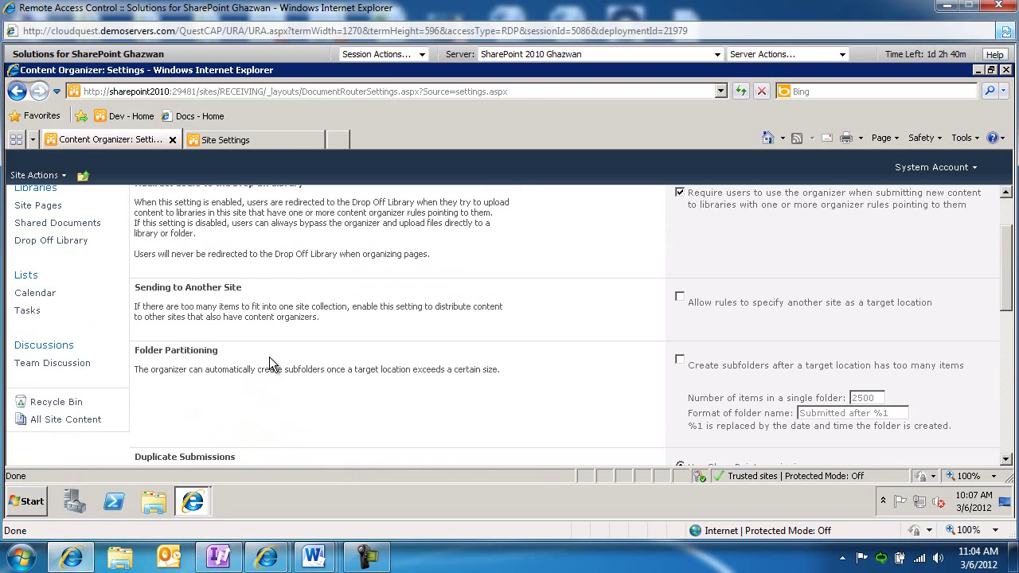
click(680, 361)
scroll(1007, 315, down, 1)
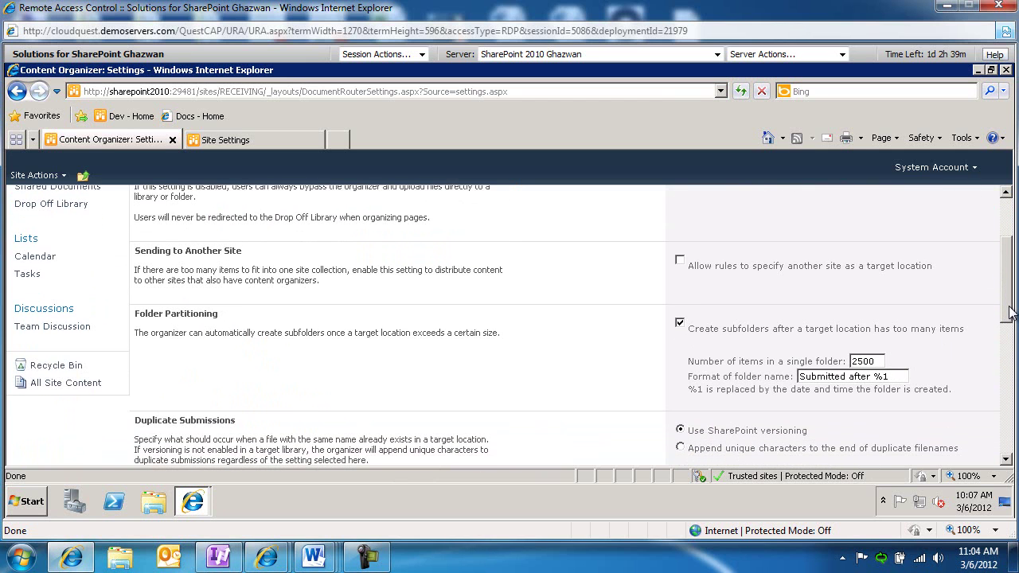
Copy the web service URL from the Submission Points section of the receiving site's Content Organizer settings.
drag(1010, 314, 1013, 436)
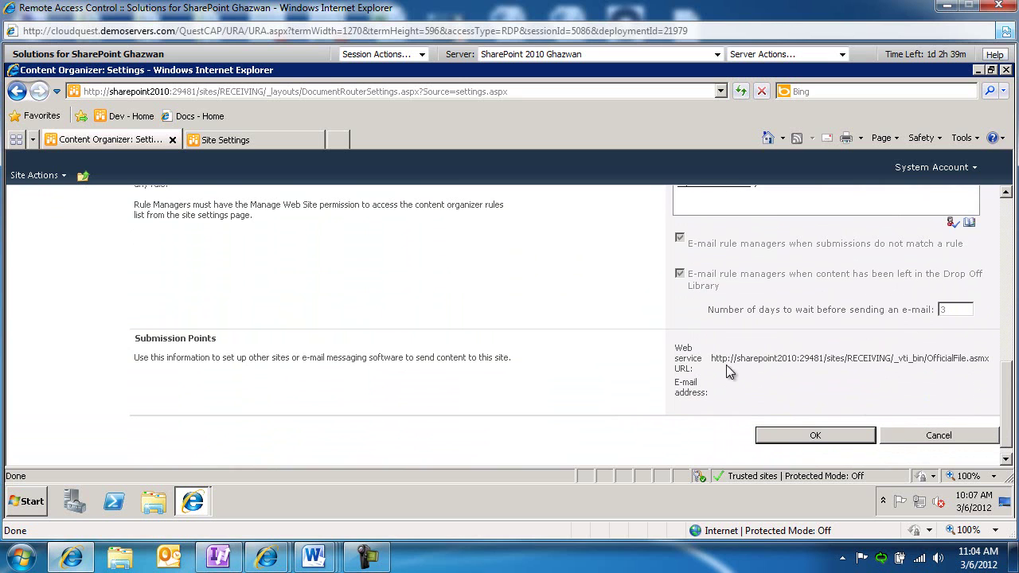
drag(713, 359, 973, 363)
right_click(973, 363)
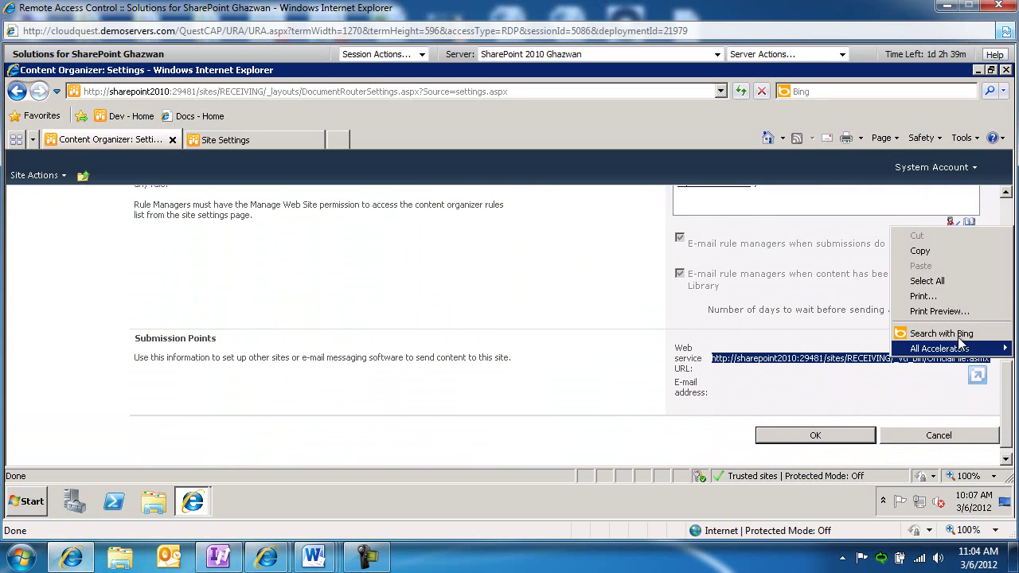
click(919, 252)
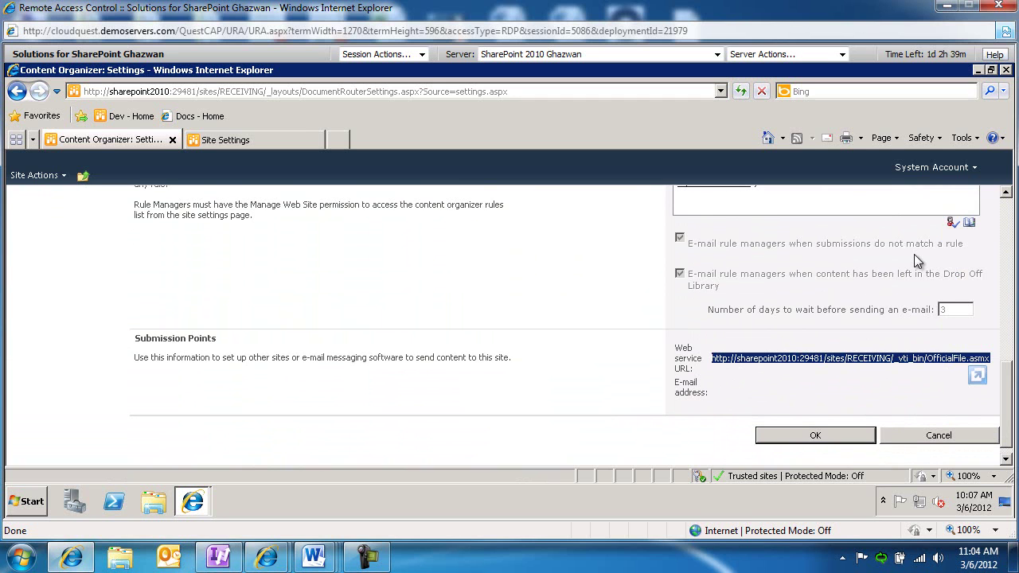
Switch to SharePoint 2010 Central Administration and open the Send To connections configuration under General Application Settings.
click(17, 507)
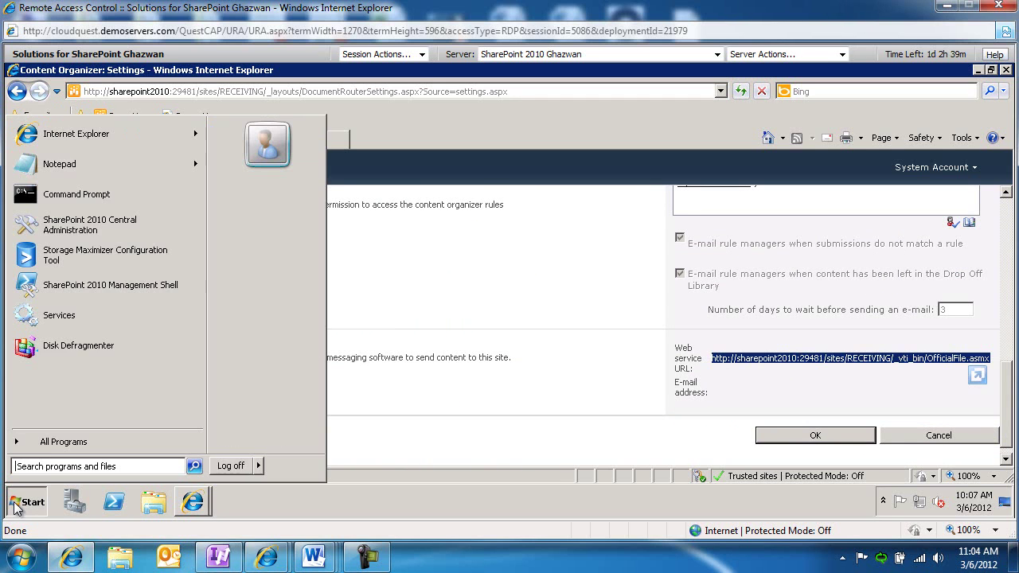
click(63, 230)
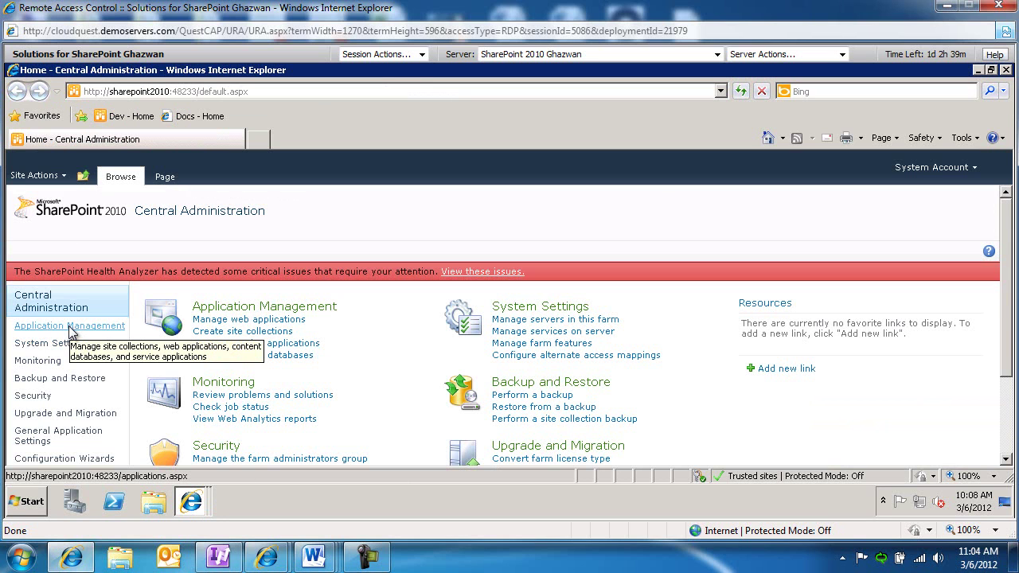
click(40, 441)
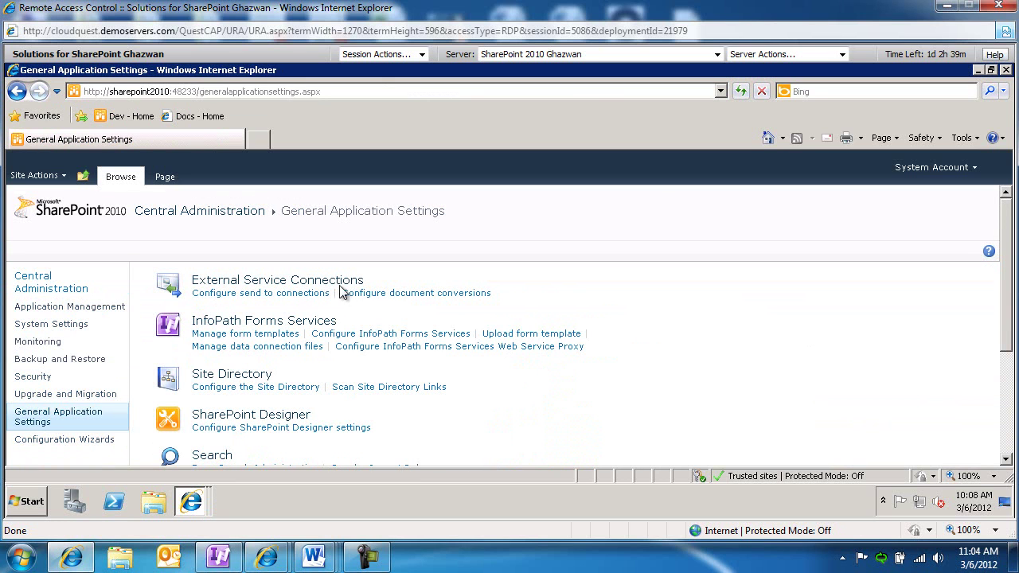
click(256, 293)
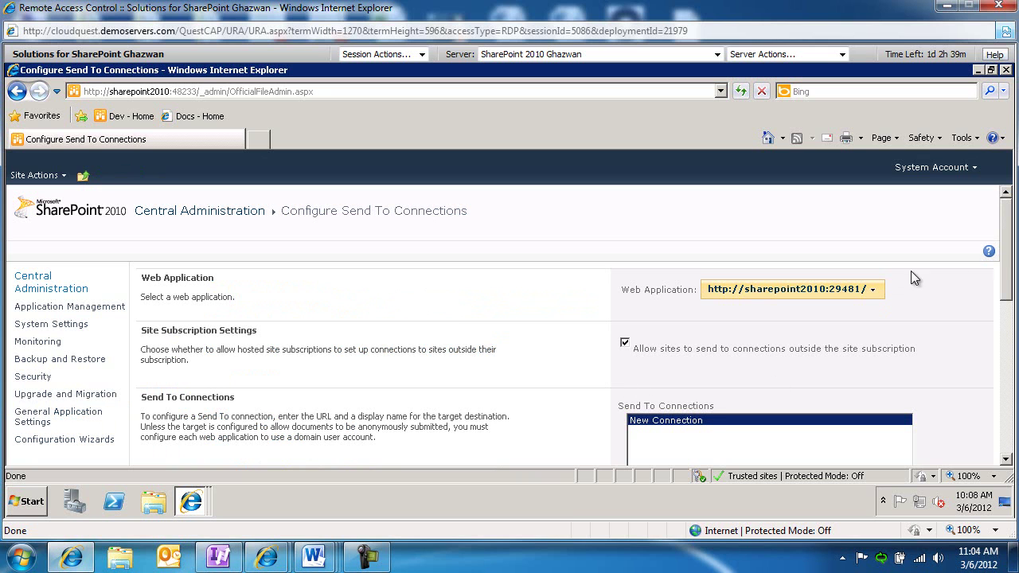
Give the new Send To connection the display name "HR Docs" and paste the copied RECEIVING site's OfficialFile.asmx address as its Send To URL.
drag(1009, 258, 1007, 322)
click(683, 397)
text(HR)
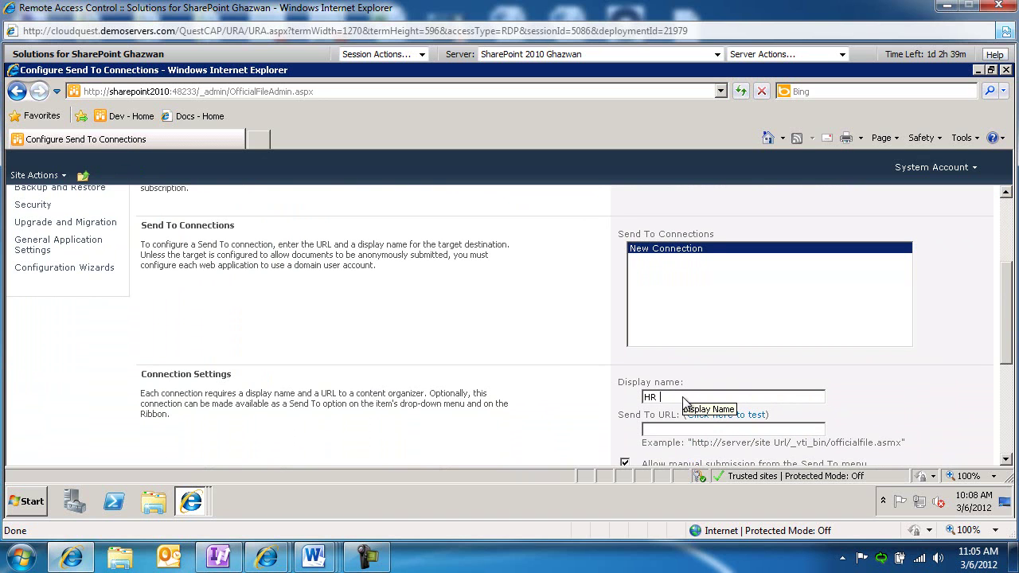
text( Docs)
click(670, 429)
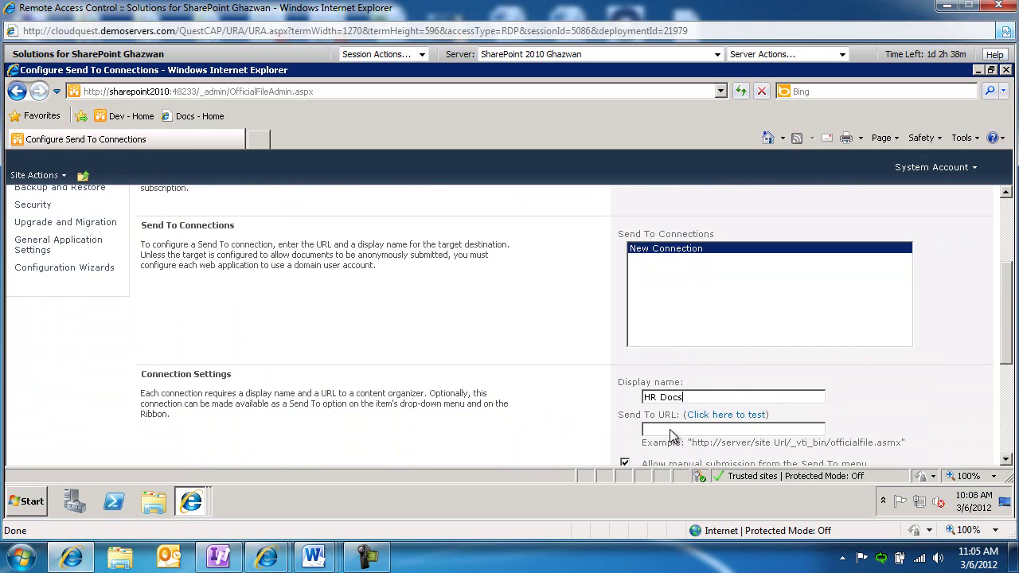
right_click(670, 432)
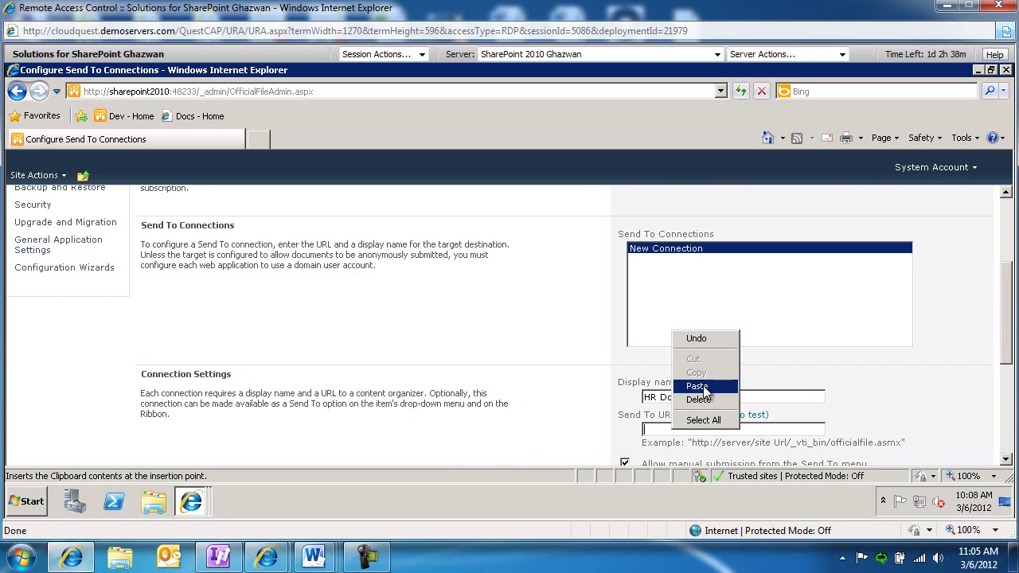
click(703, 383)
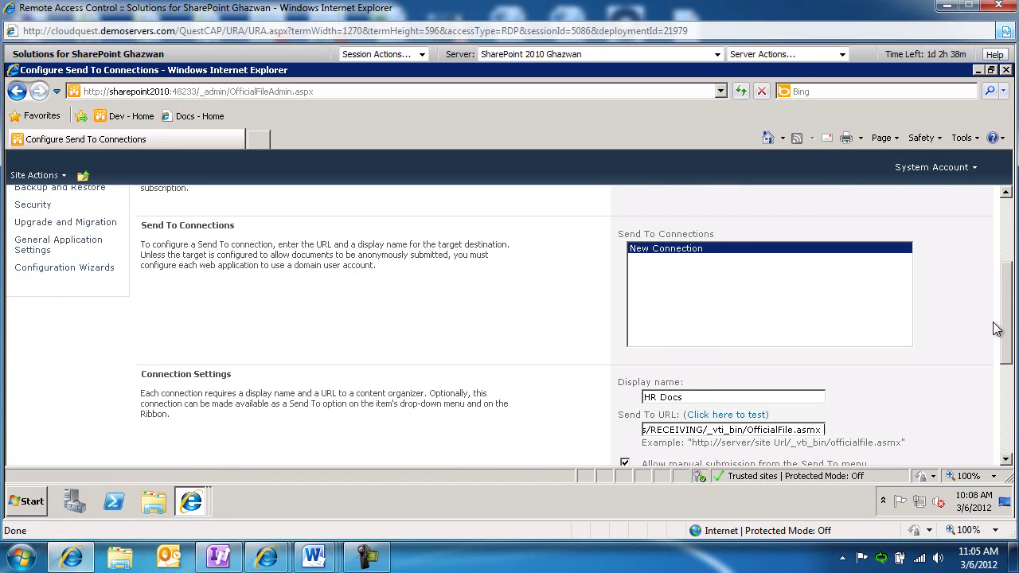
Review the available Send To actions for the HR Docs connection, keeping Copy selected.
drag(1007, 312, 1007, 374)
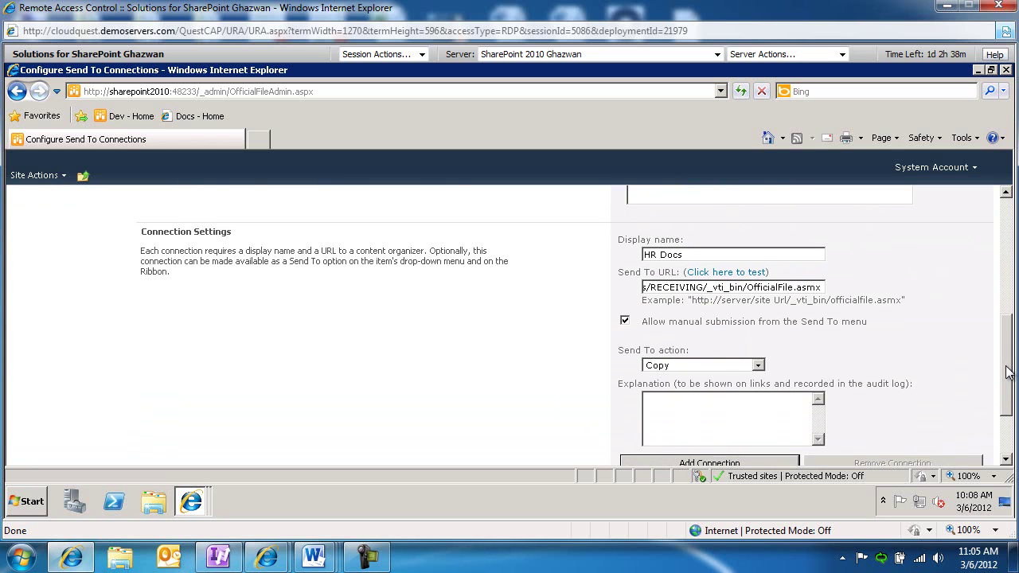
click(759, 366)
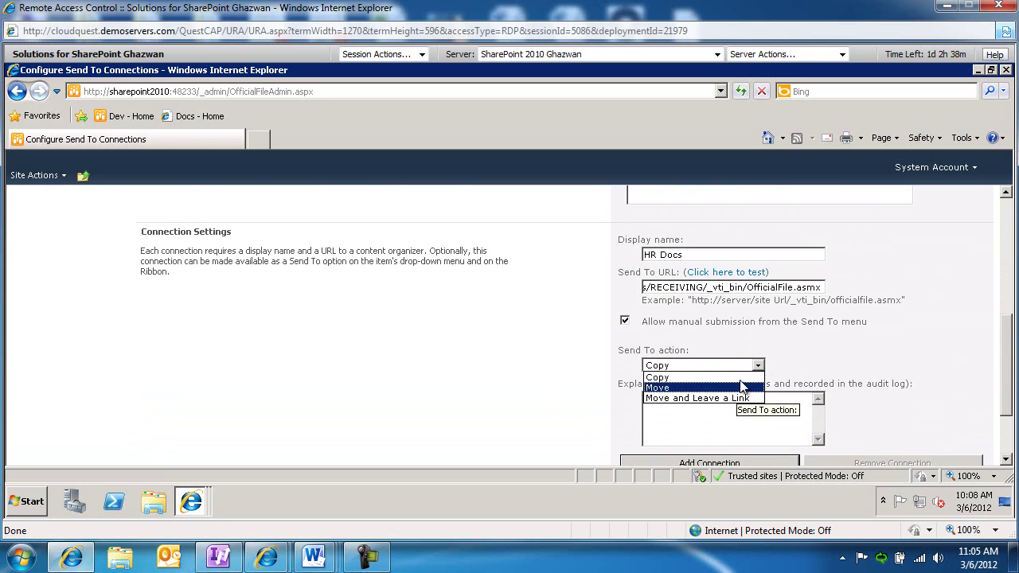
click(792, 360)
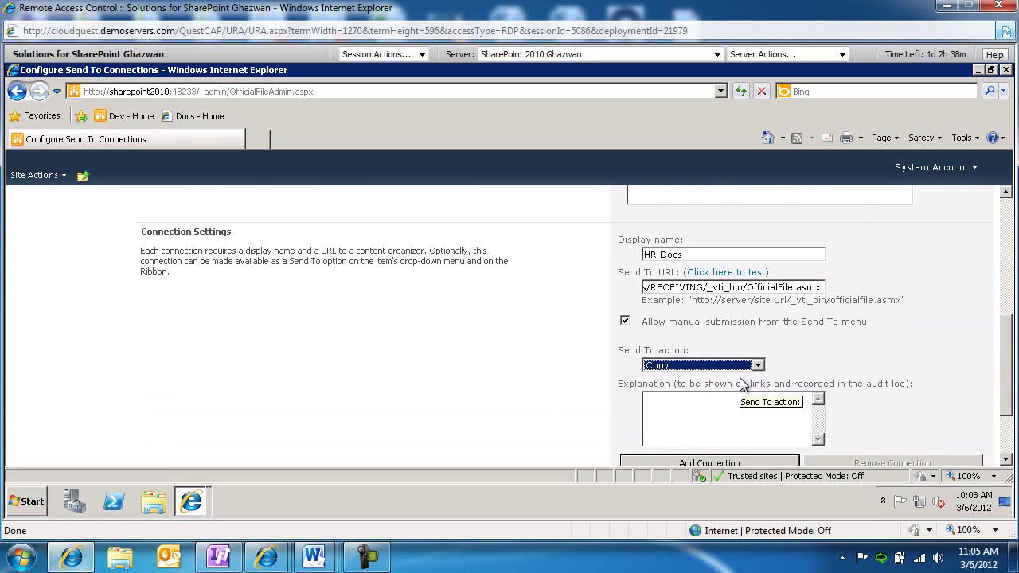
click(803, 347)
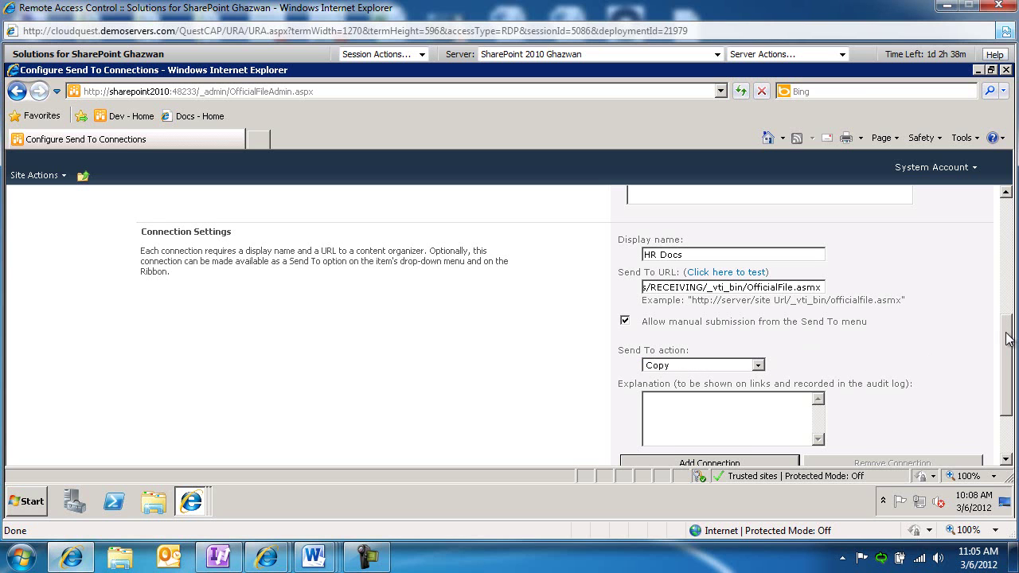
Add the HR Docs connection to the web application's Send To connections and save the configuration.
scroll(939, 366, down, 1)
click(729, 419)
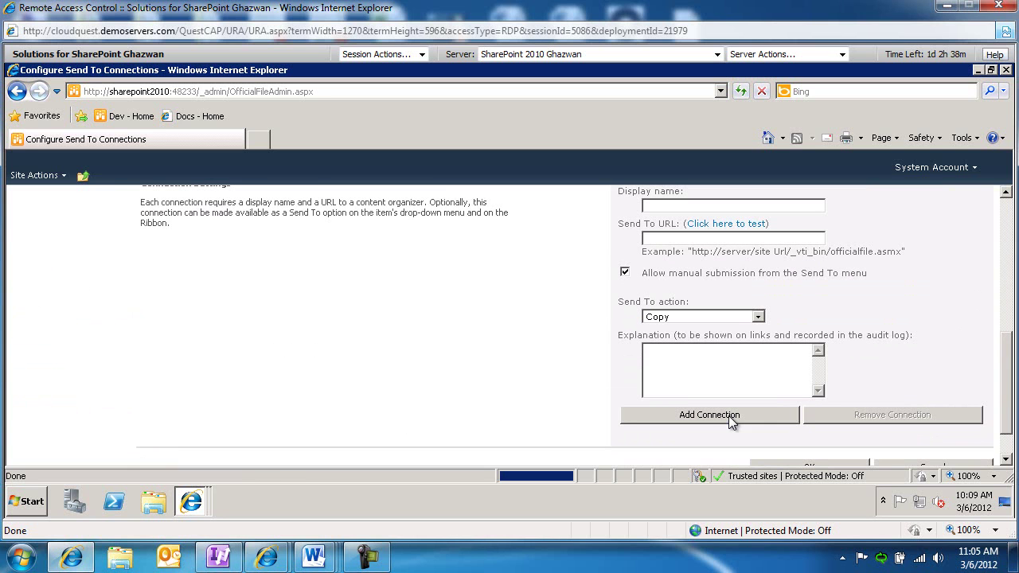
drag(1008, 395, 1008, 298)
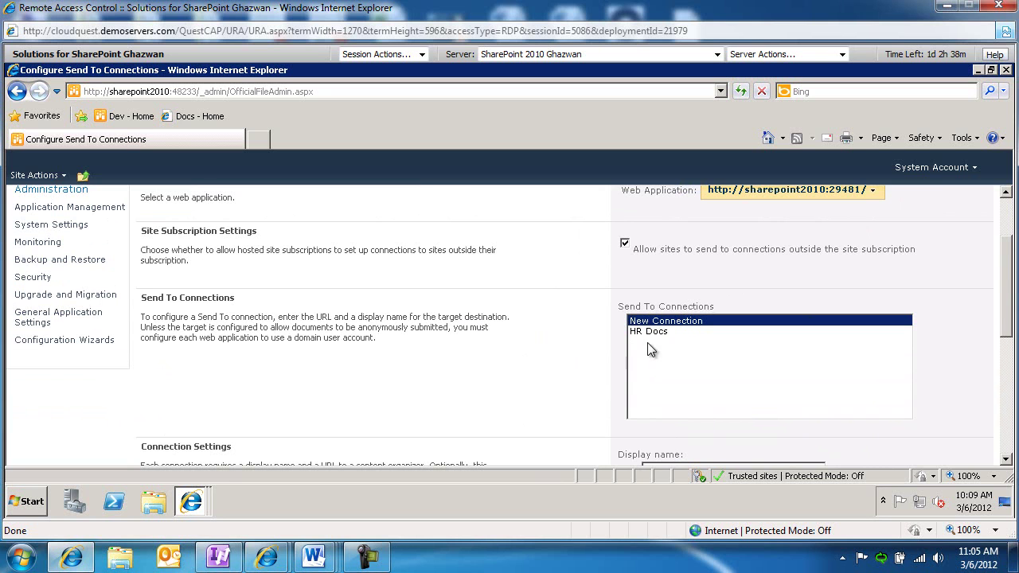
drag(1006, 303, 991, 421)
click(829, 422)
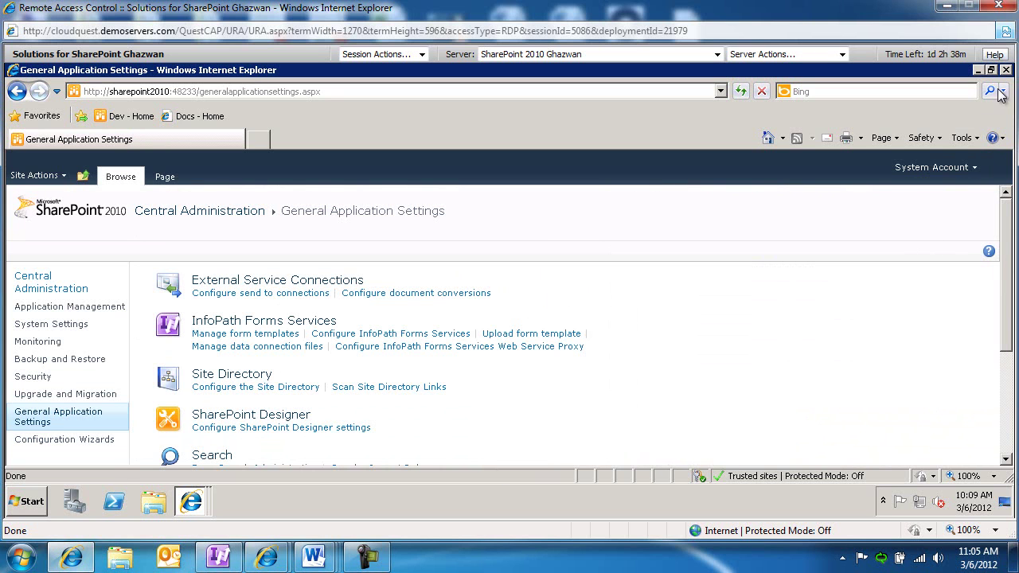
Close Central Administration and start a new rule named "Copy HR Docs" in the SENDING site's Content Organizer Rules.
click(1006, 70)
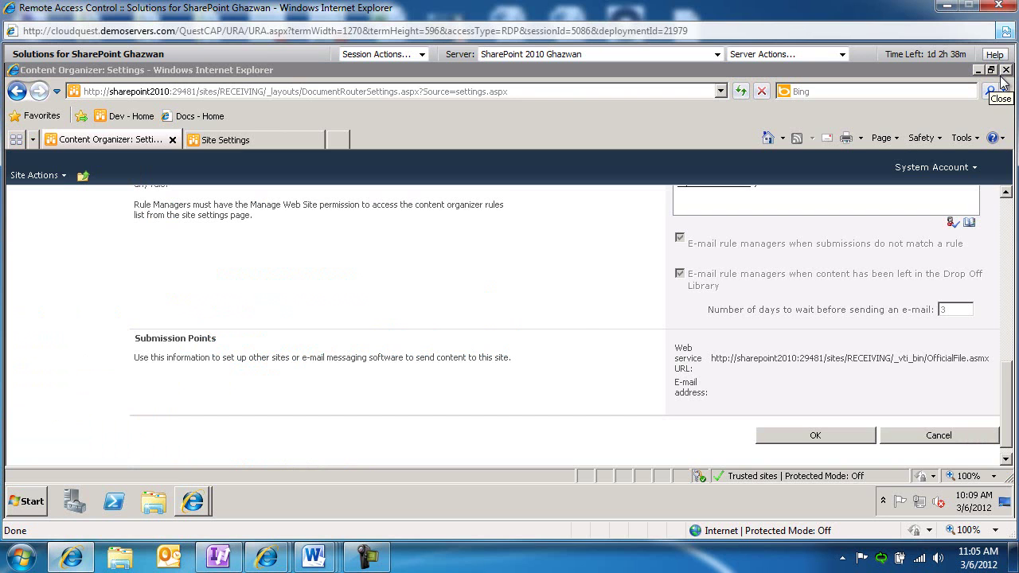
click(226, 143)
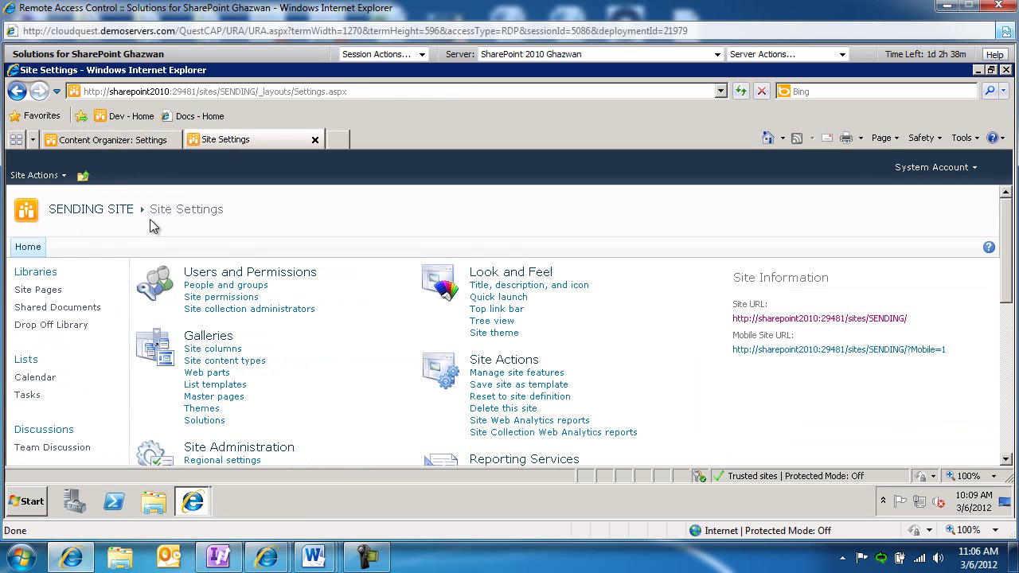
scroll(269, 336, down, 3)
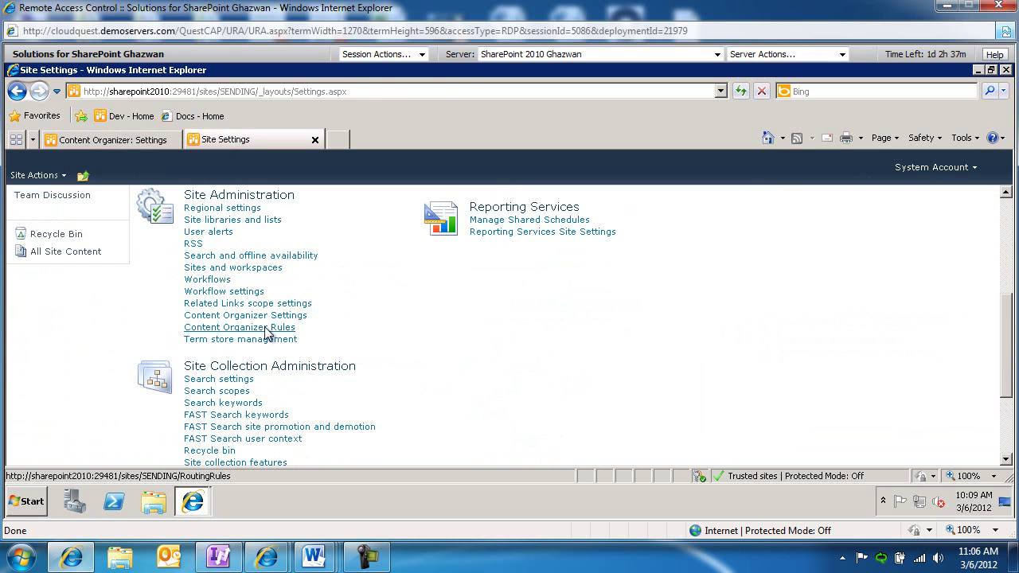
click(266, 327)
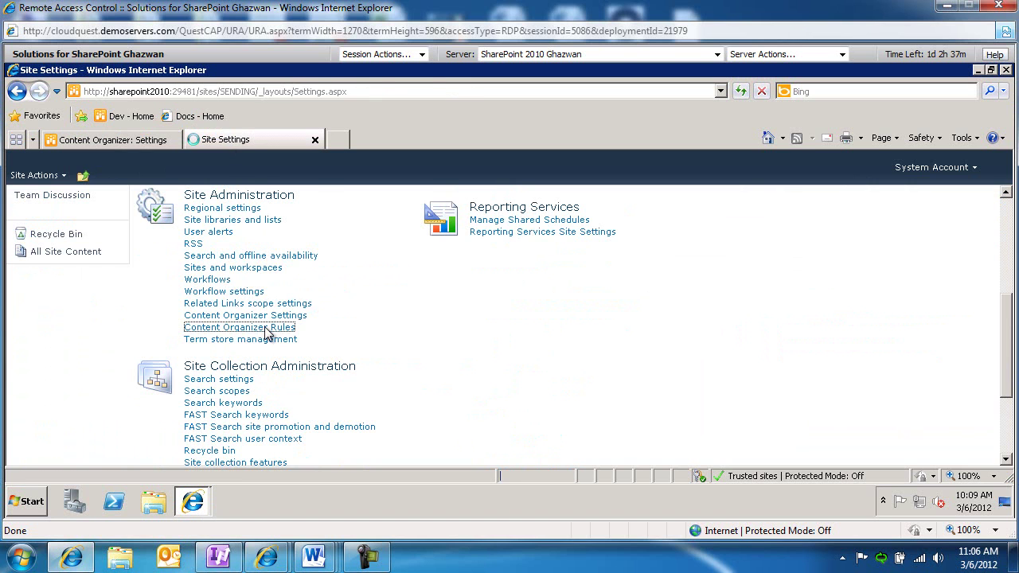
click(179, 317)
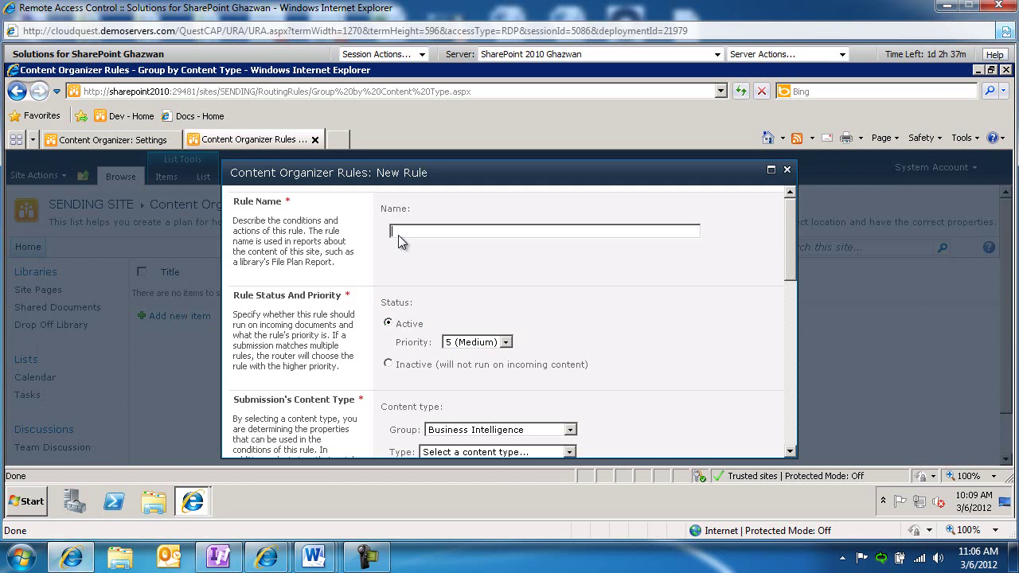
text(Copy HR Docs)
Set the rule's submission content type to Document from the Document Content Types group.
scroll(486, 327, down, 2)
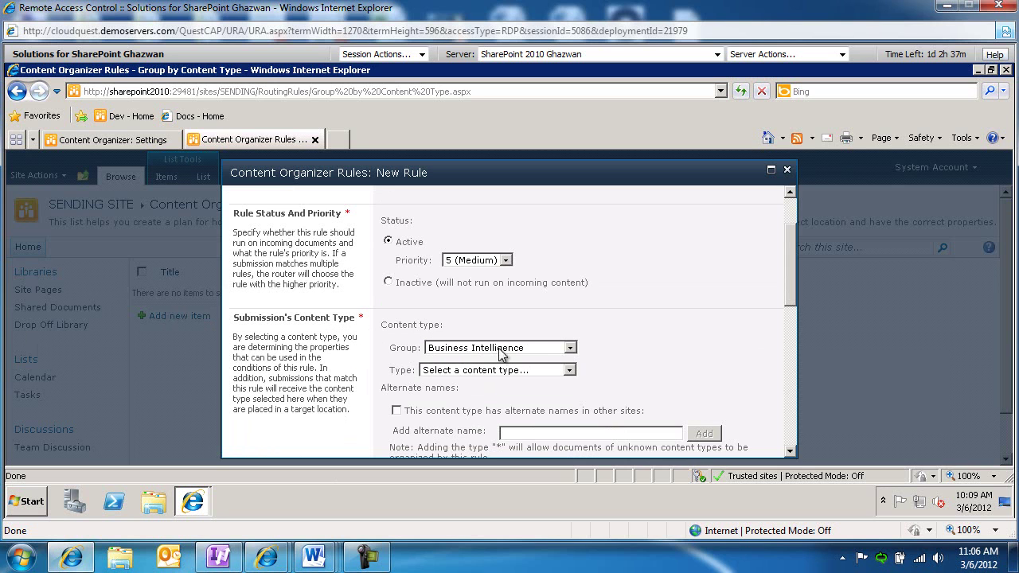
click(570, 348)
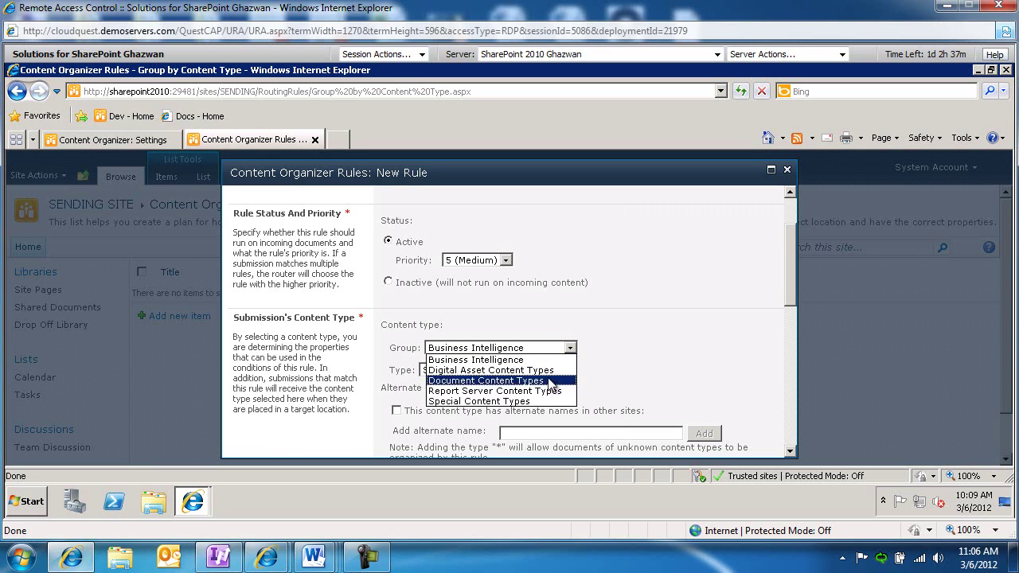
click(546, 380)
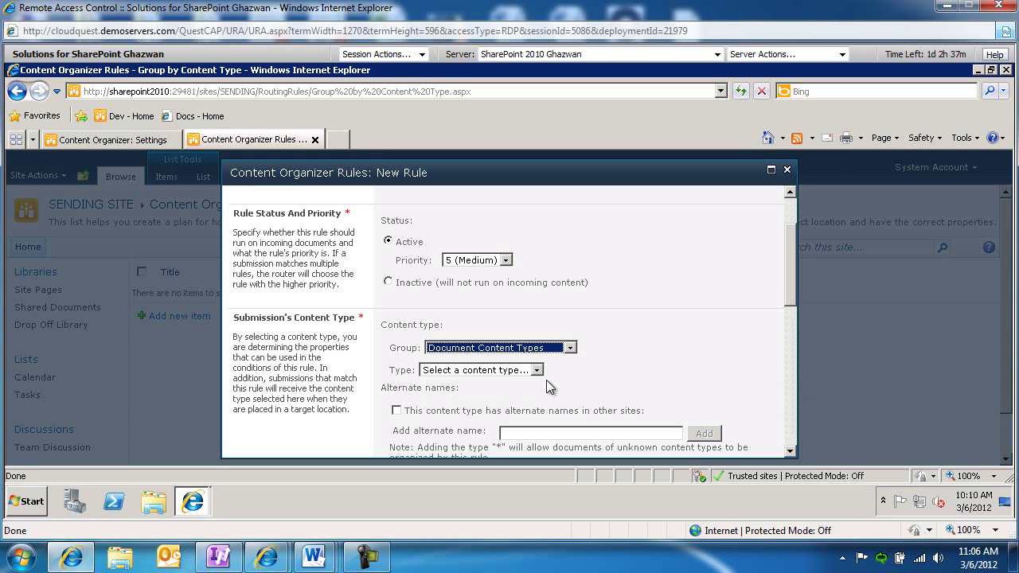
click(571, 348)
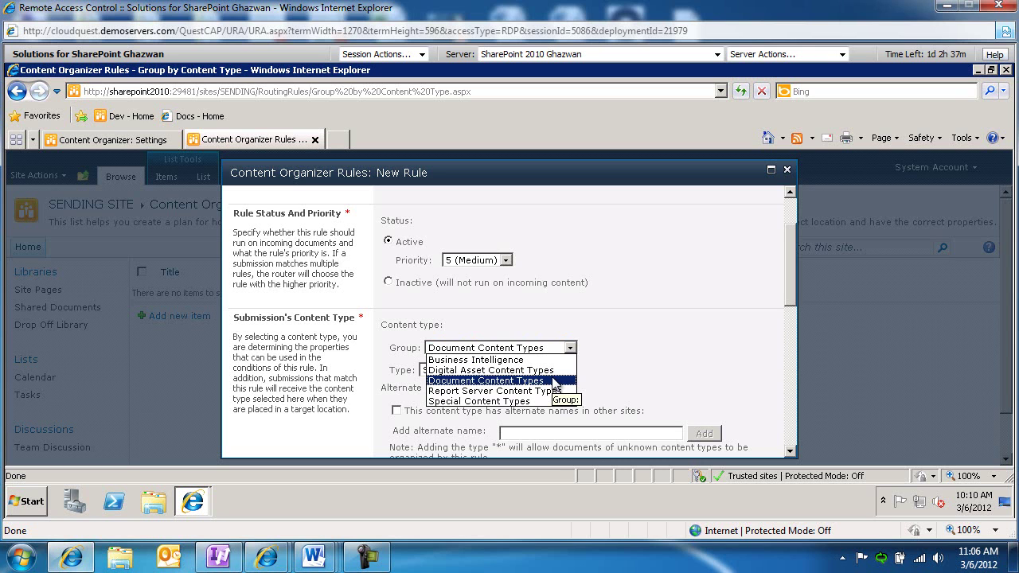
click(541, 380)
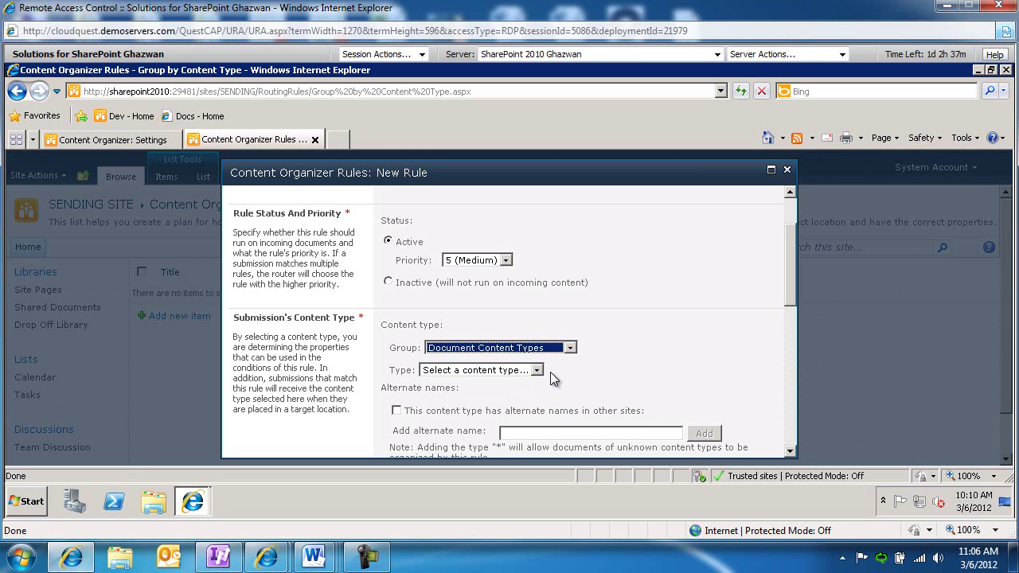
click(537, 371)
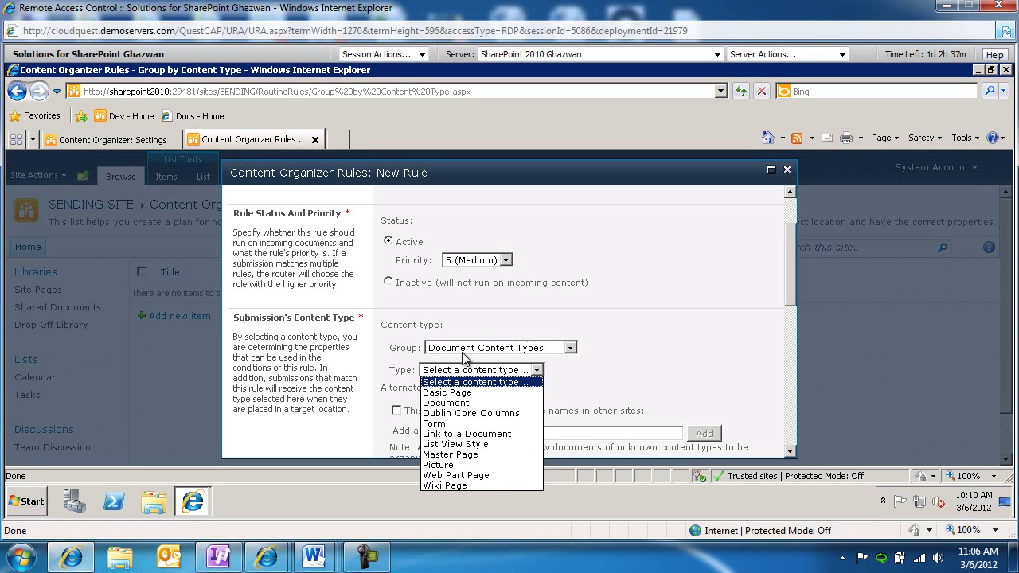
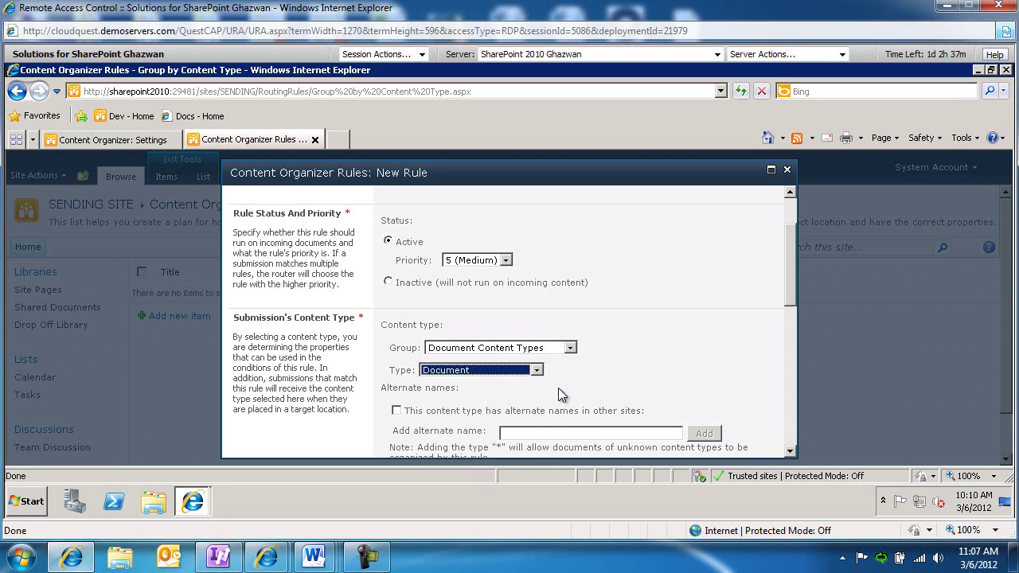
click(538, 370)
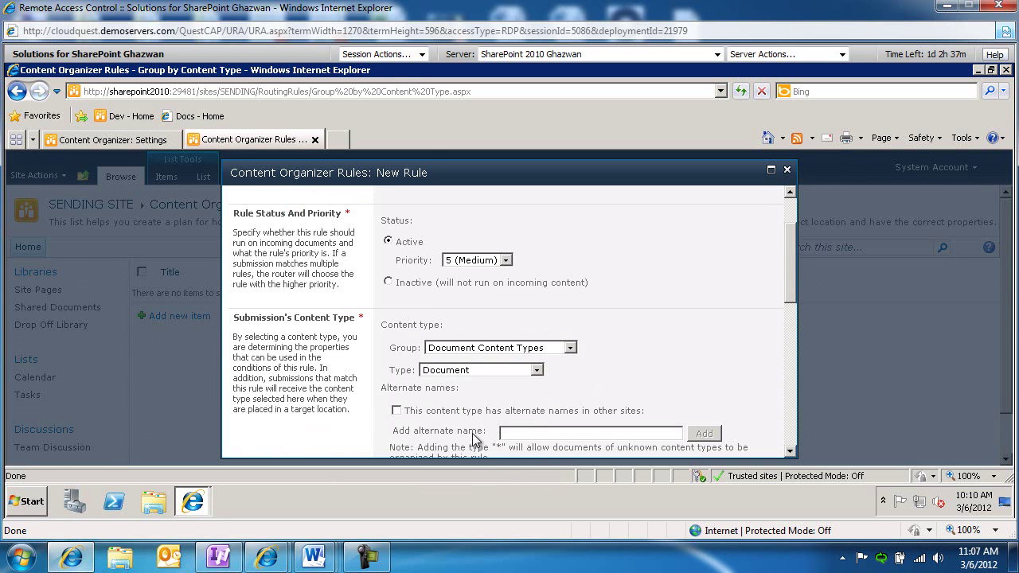
click(537, 371)
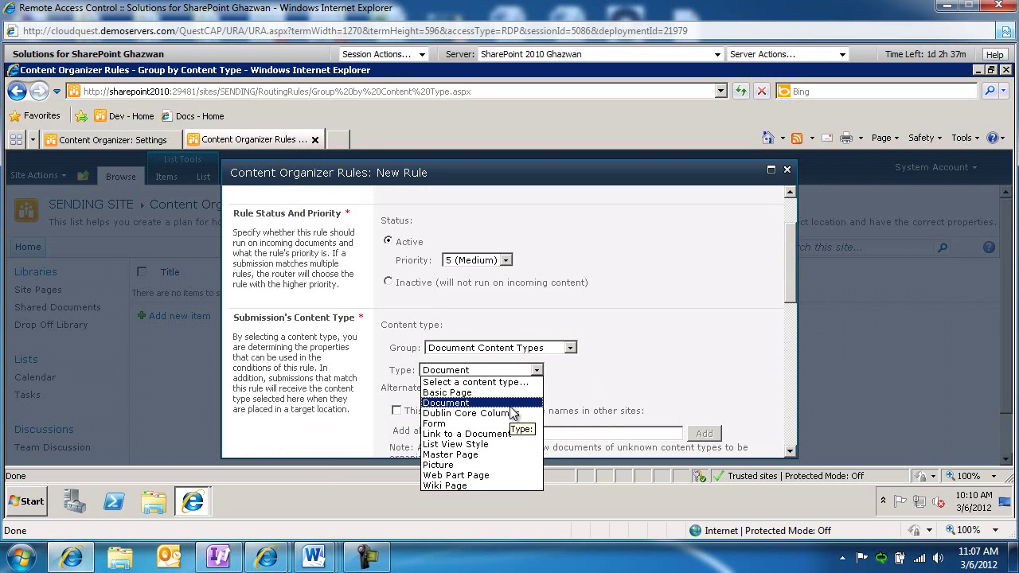
click(453, 403)
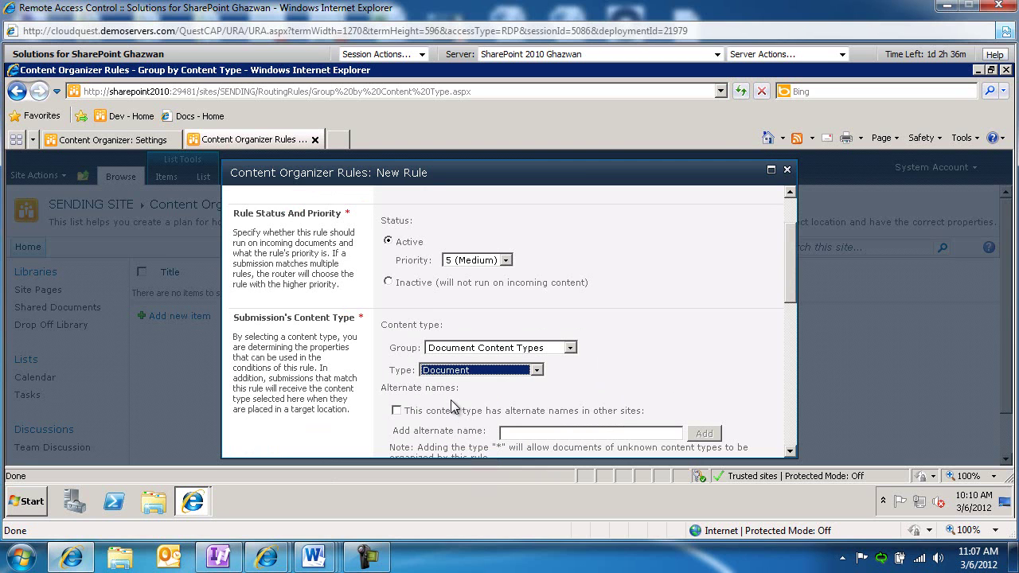
click(620, 390)
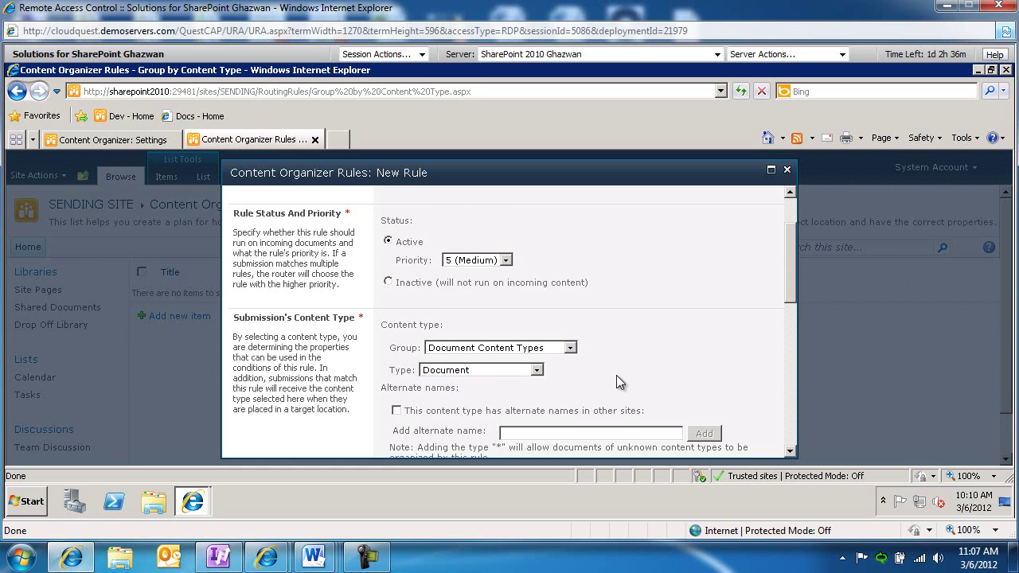
Define the rule's property-based condition as Title begins with "hr".
scroll(618, 382, down, 2)
scroll(619, 382, down, 2)
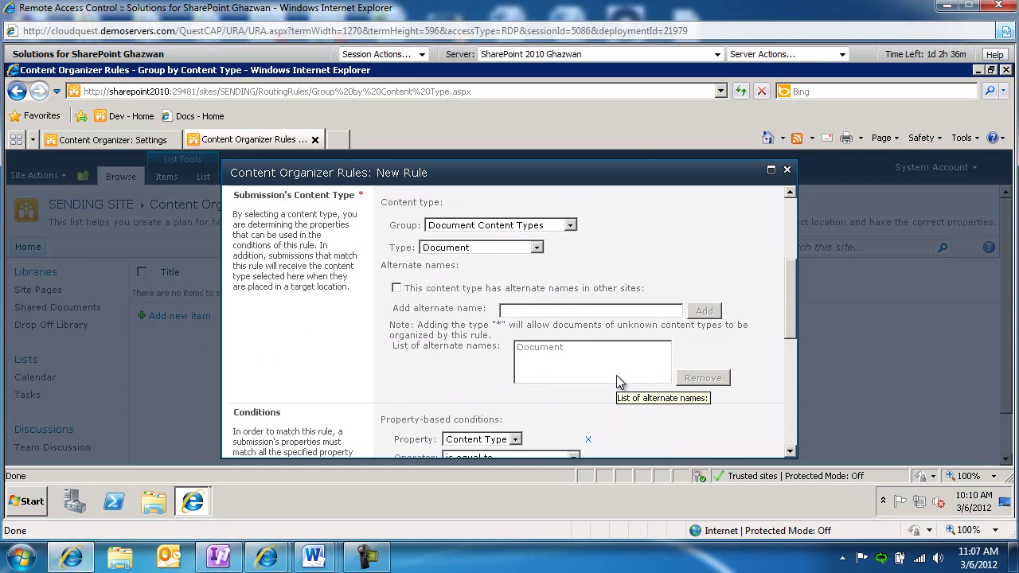
scroll(619, 383, down, 1)
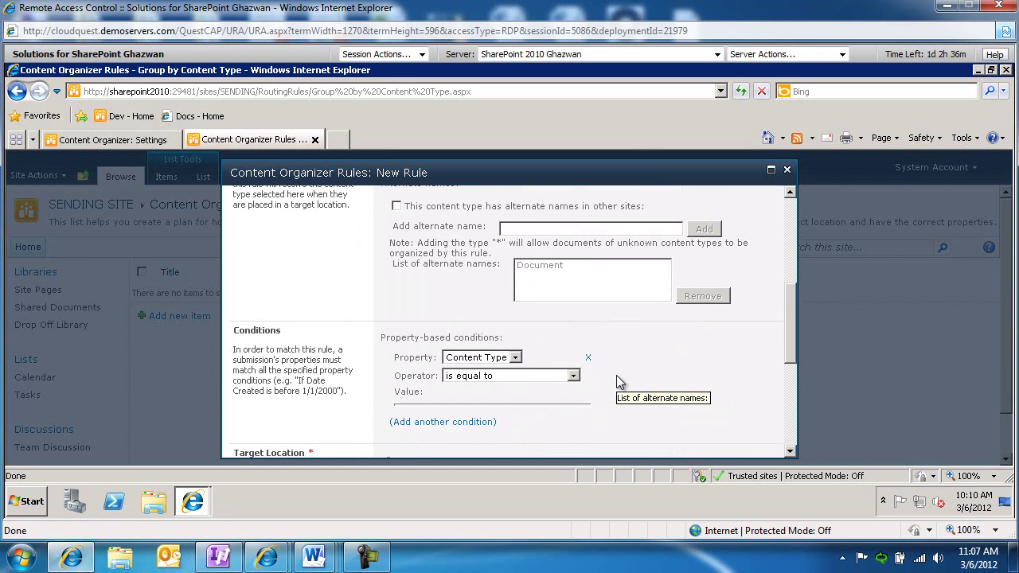
scroll(620, 383, down, 1)
click(516, 318)
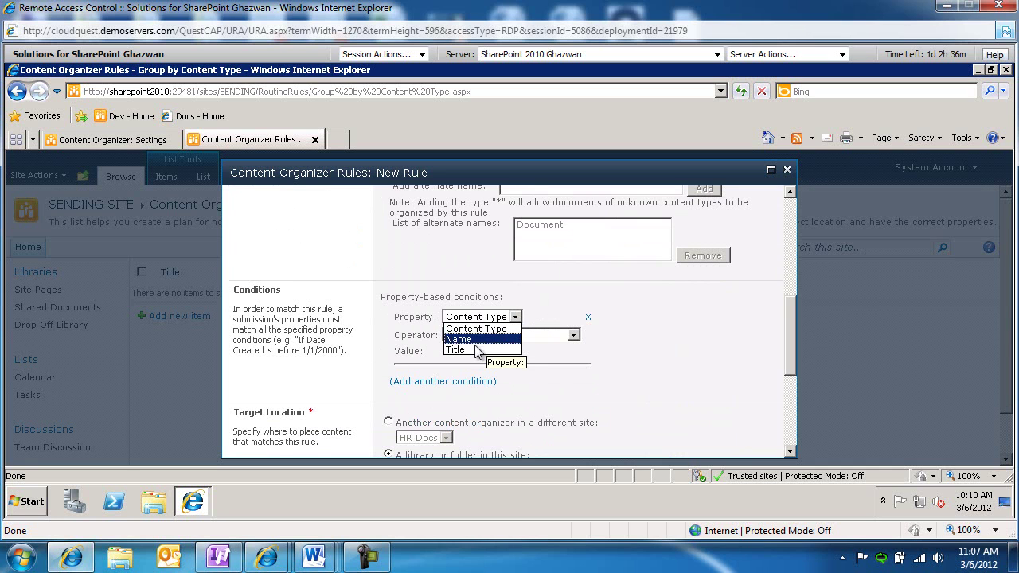
click(476, 350)
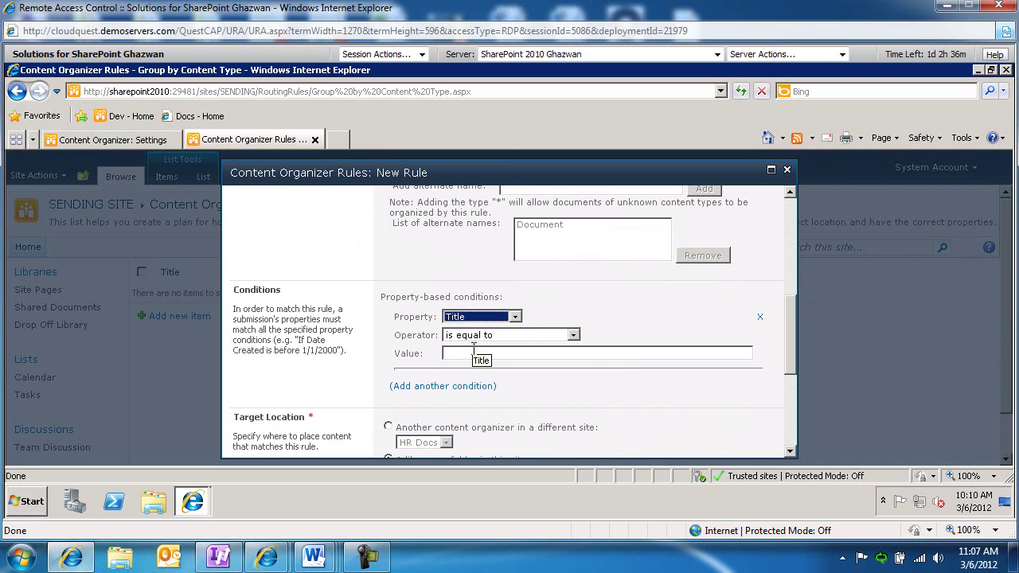
click(573, 336)
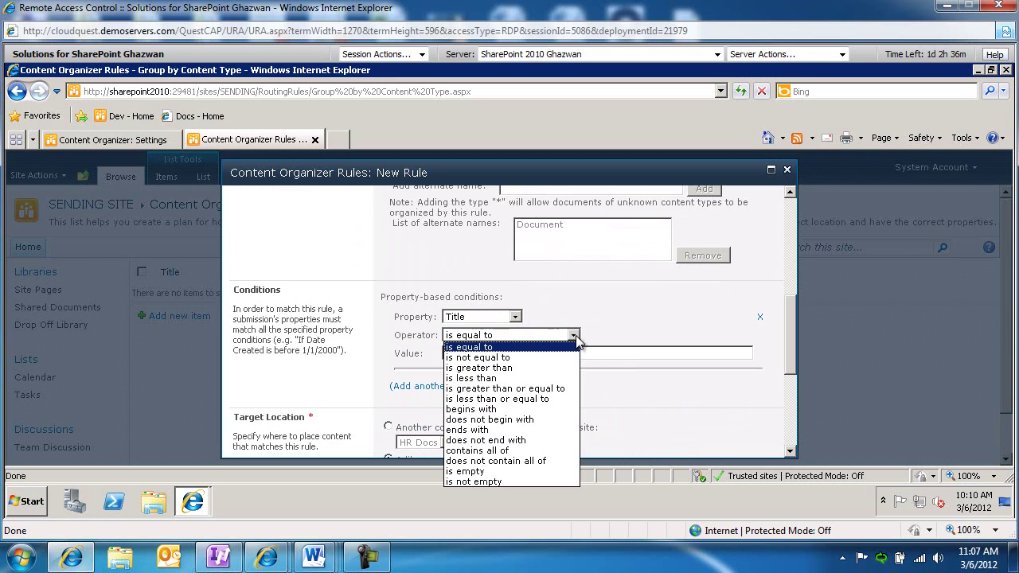
click(492, 410)
click(460, 357)
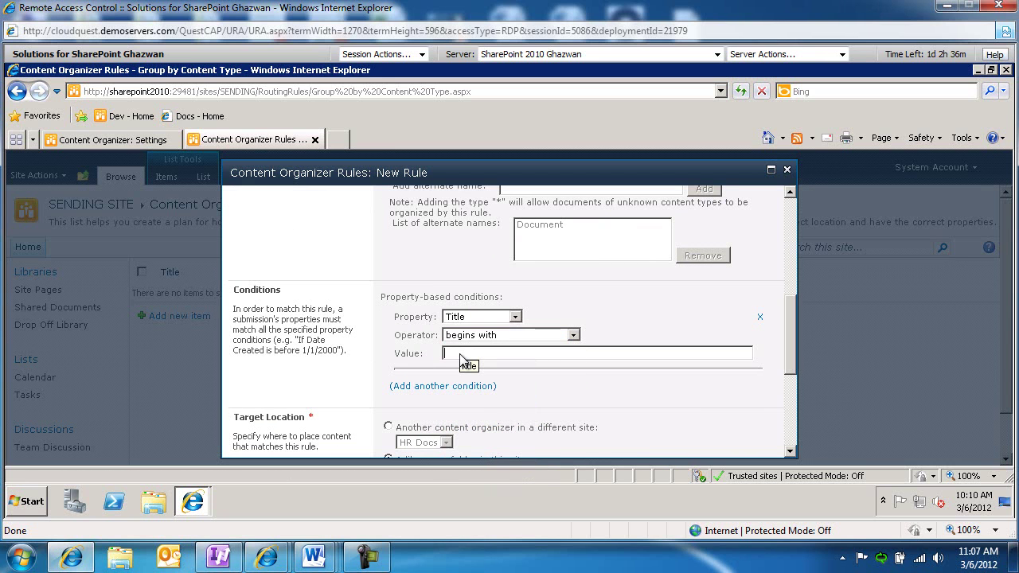
text(hr)
click(572, 335)
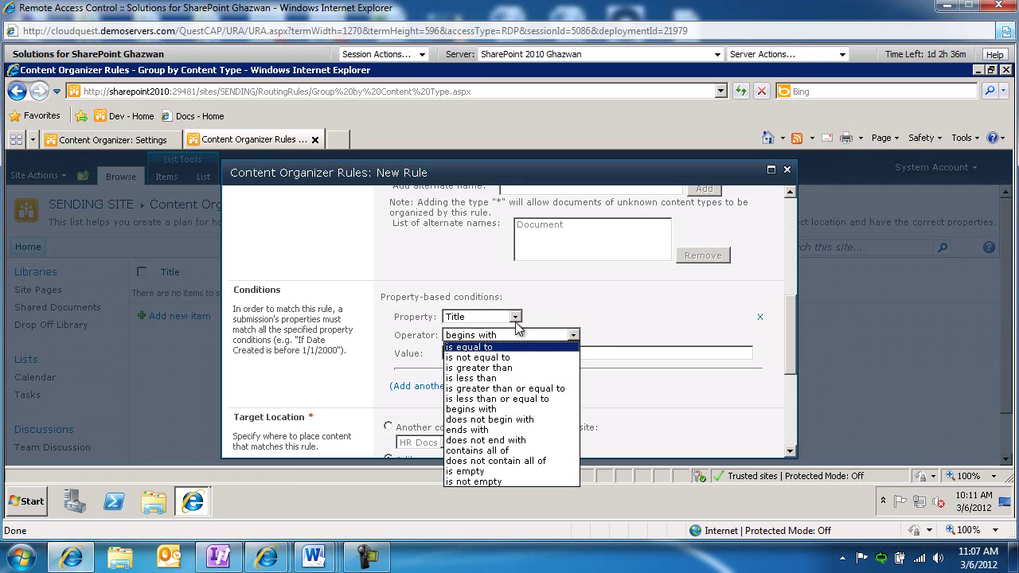
click(561, 307)
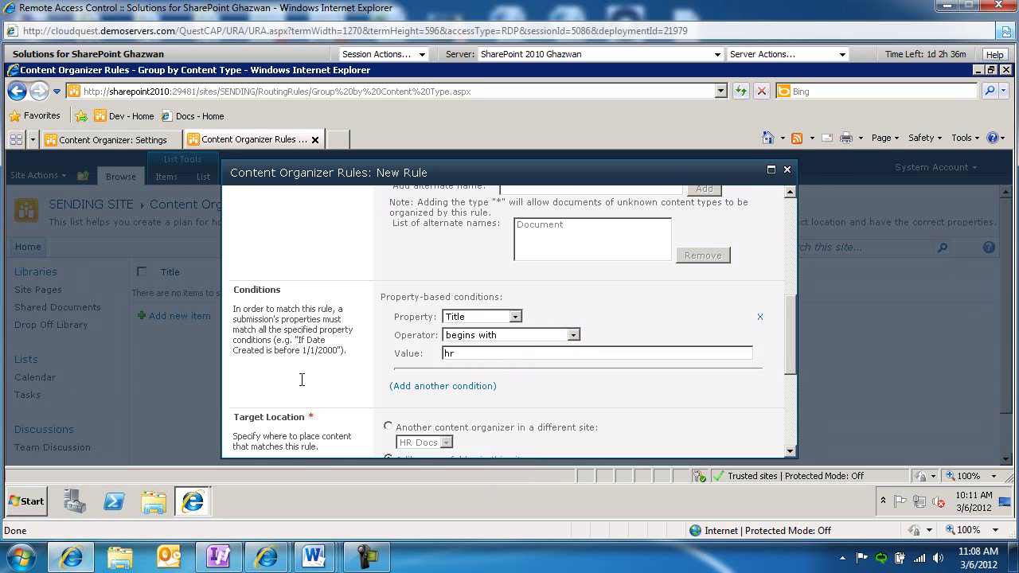
Target the rule at another content organizer in a different site, choosing HR Docs, and save the rule.
scroll(301, 379, down, 2)
scroll(300, 379, down, 1)
scroll(318, 383, down, 1)
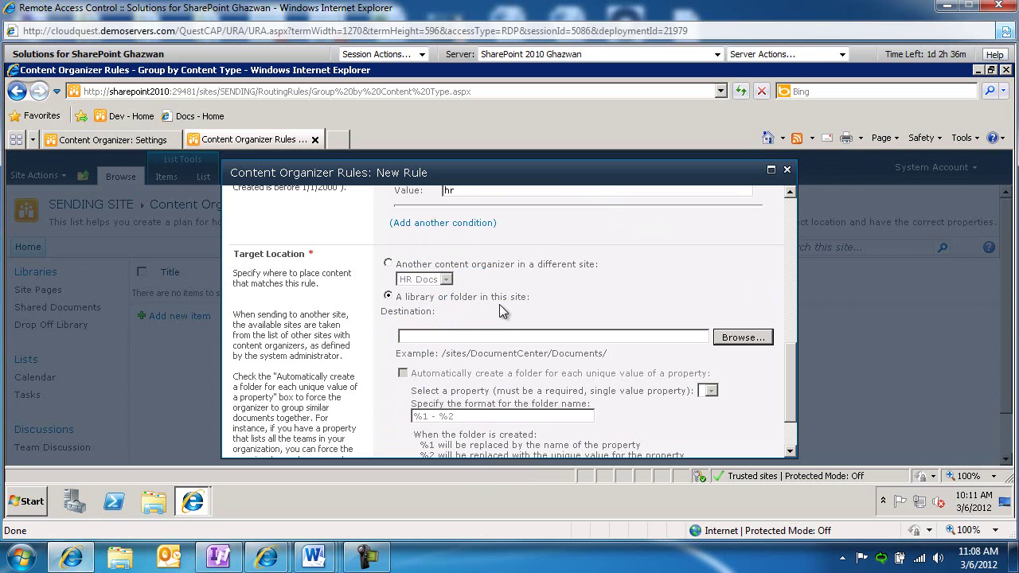
click(388, 263)
click(446, 280)
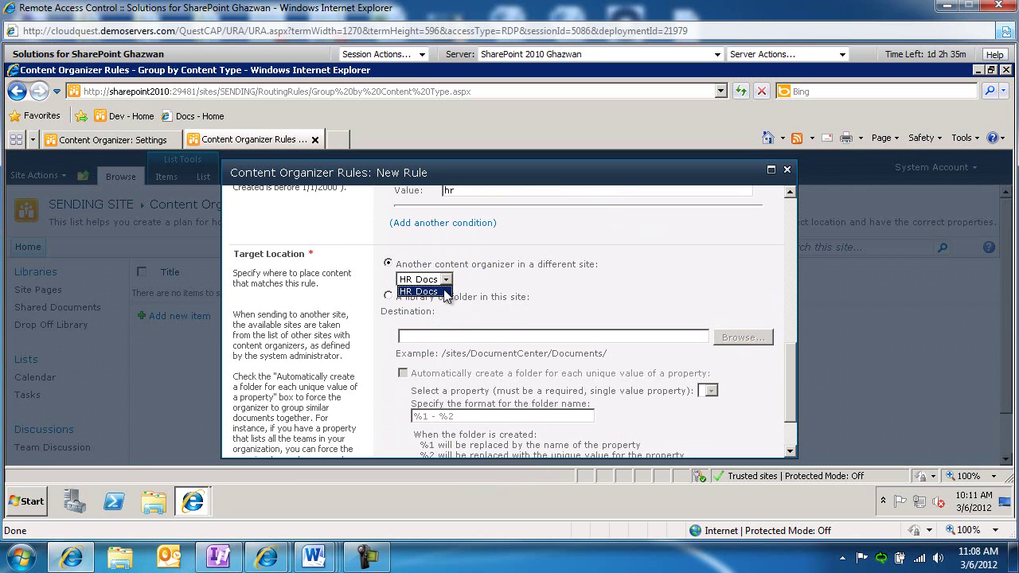
click(444, 292)
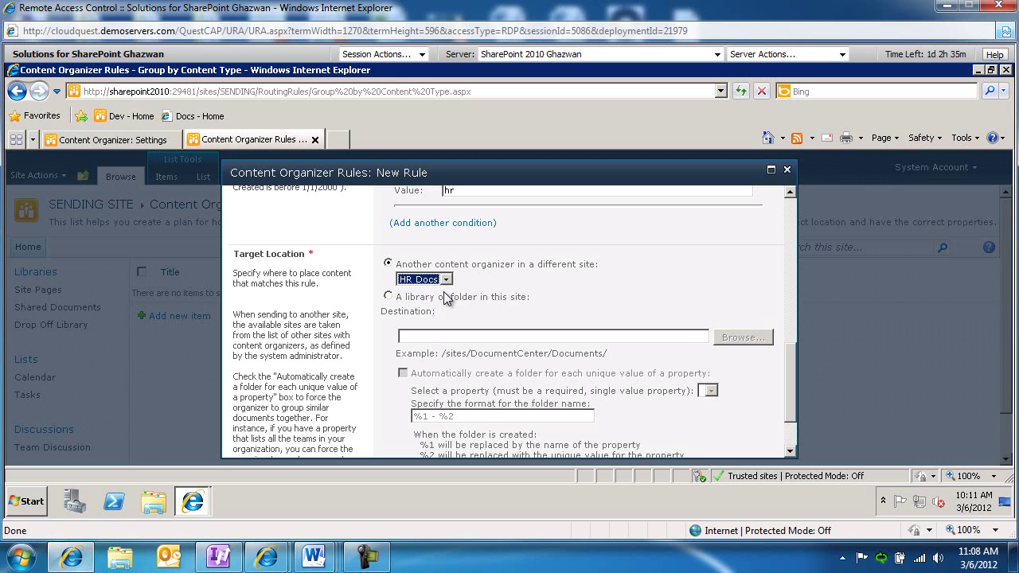
click(325, 319)
scroll(319, 316, down, 2)
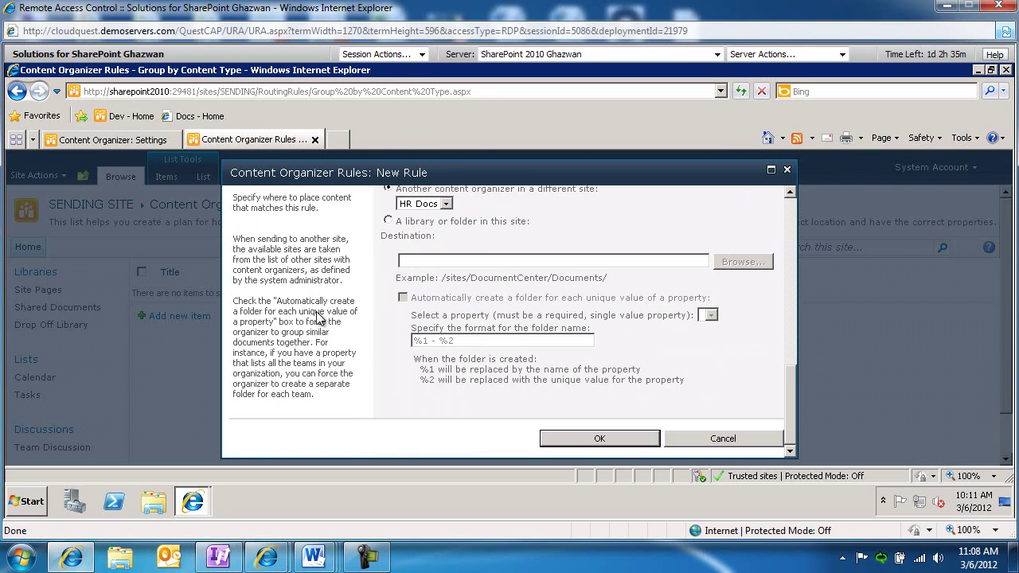
click(562, 439)
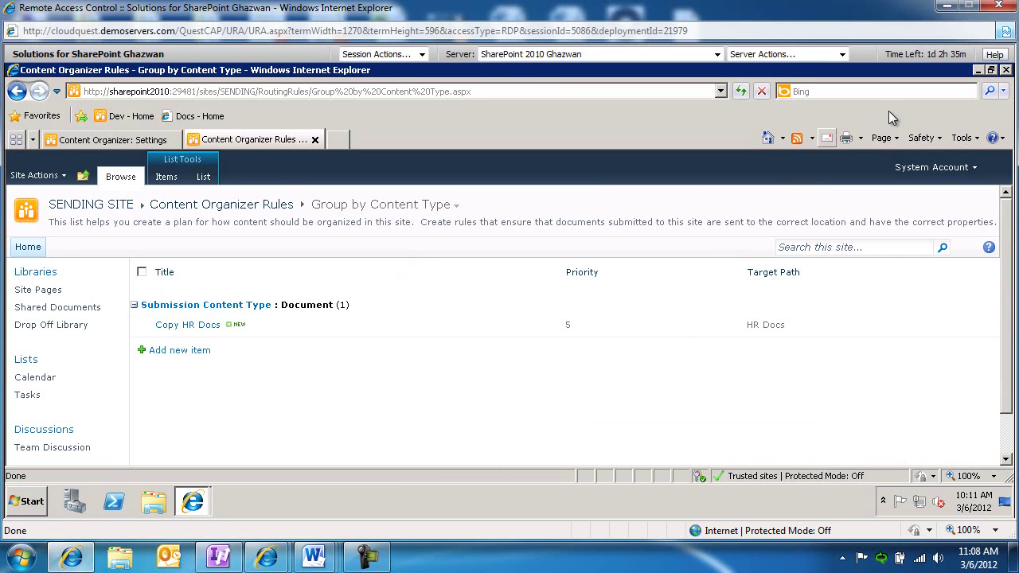
Minimize the browser window and create a text document named "hr doc" on the remote desktop.
click(978, 70)
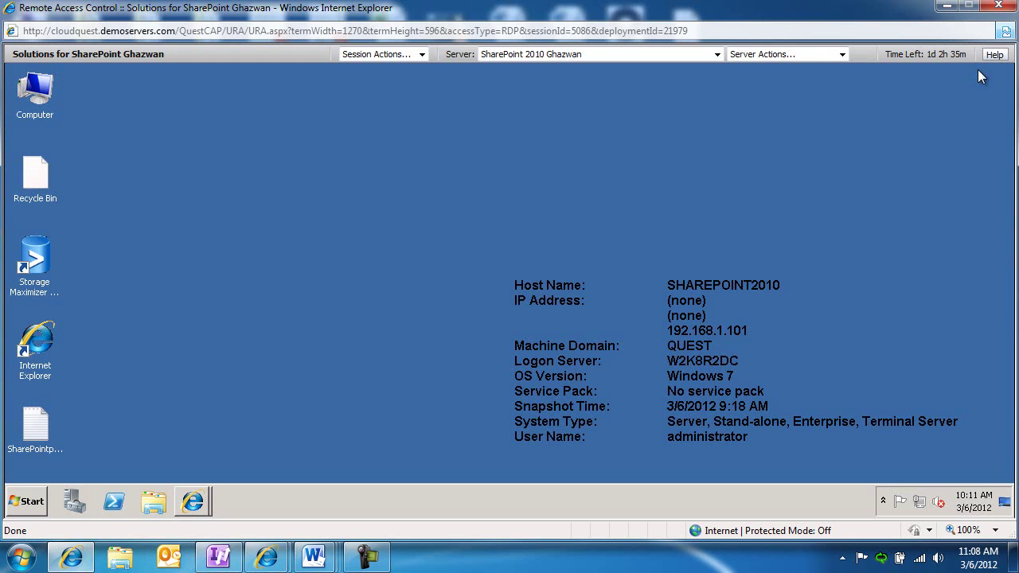
right_click(306, 230)
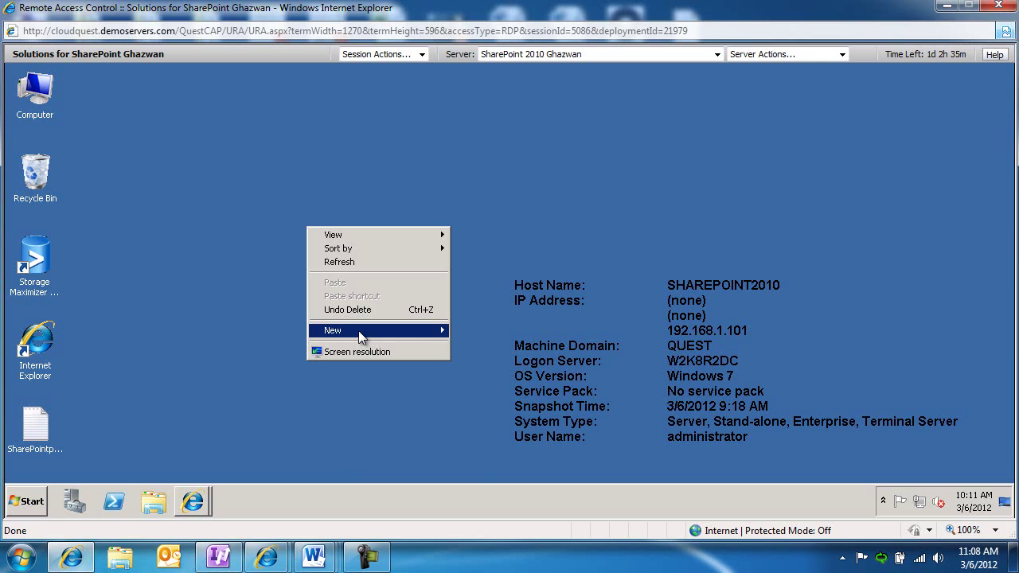
mouse_move(489, 328)
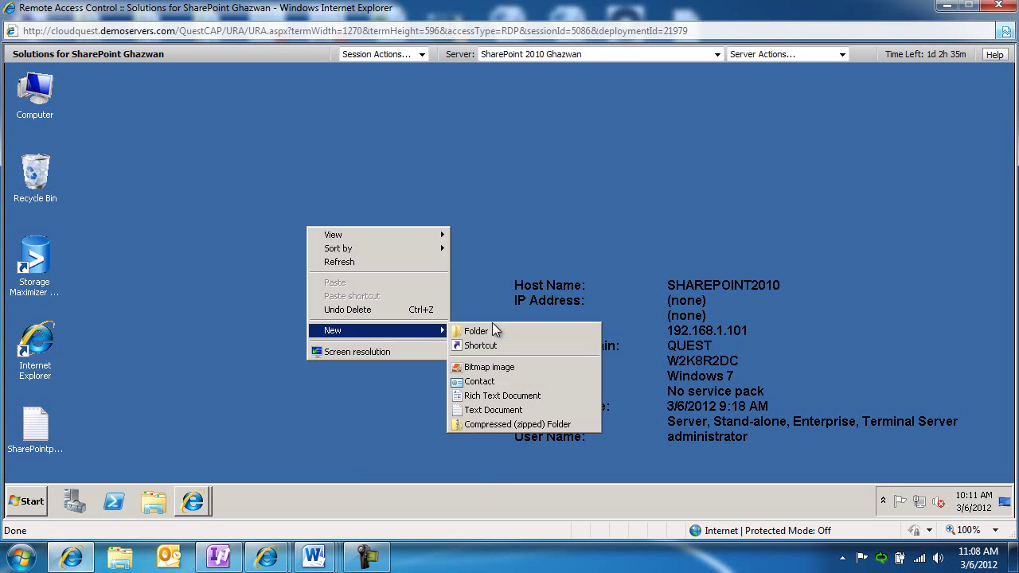
click(489, 410)
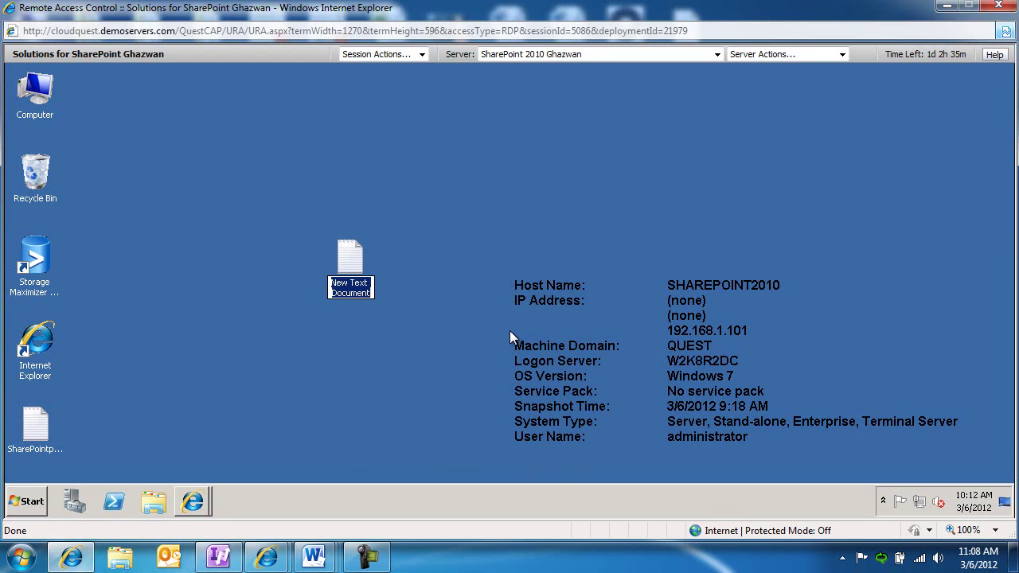
text(hr doc)
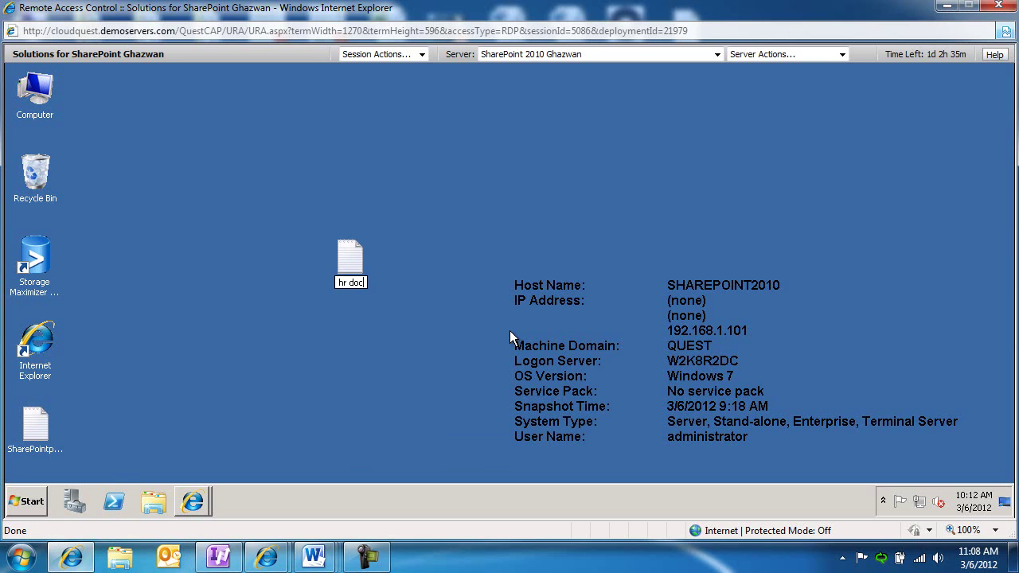
key(Return)
Open the new "hr doc" file, enter the text "hr doc", and close it with the changes saved.
key(Return)
text(hr doc)
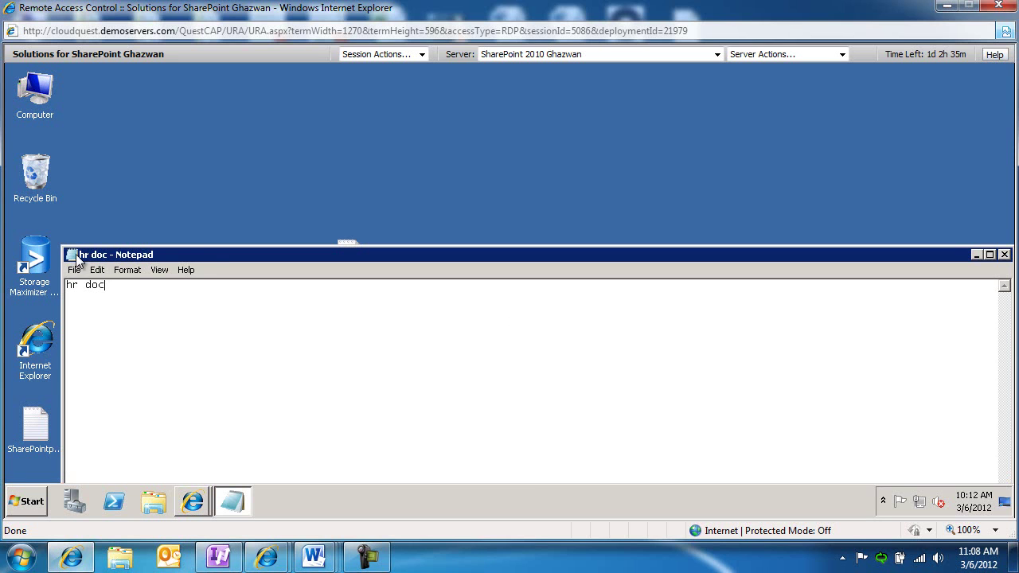
key(alt+F4)
click(495, 297)
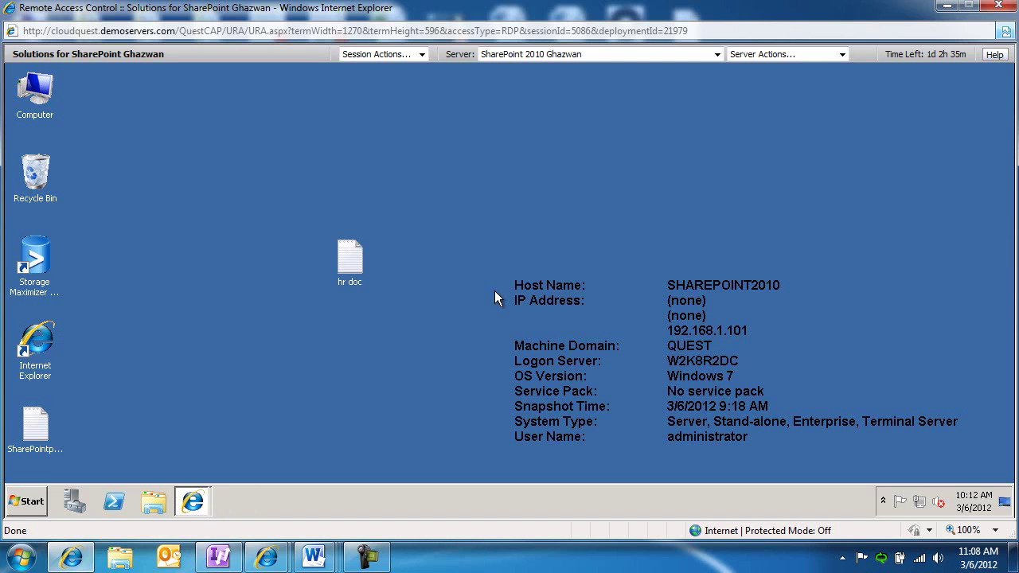
Create a second text document on the remote desktop named "non hr doc".
right_click(414, 211)
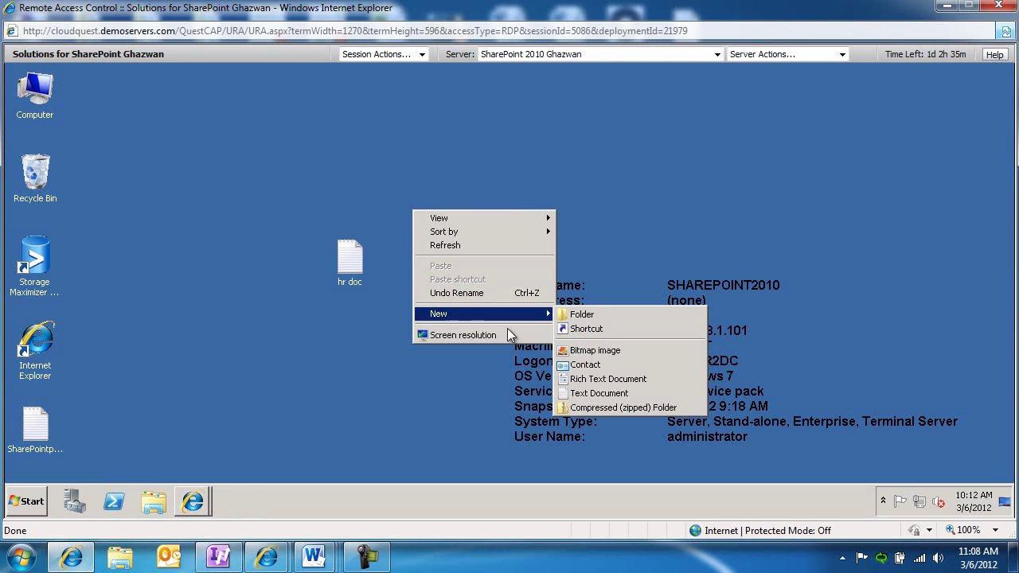
click(591, 393)
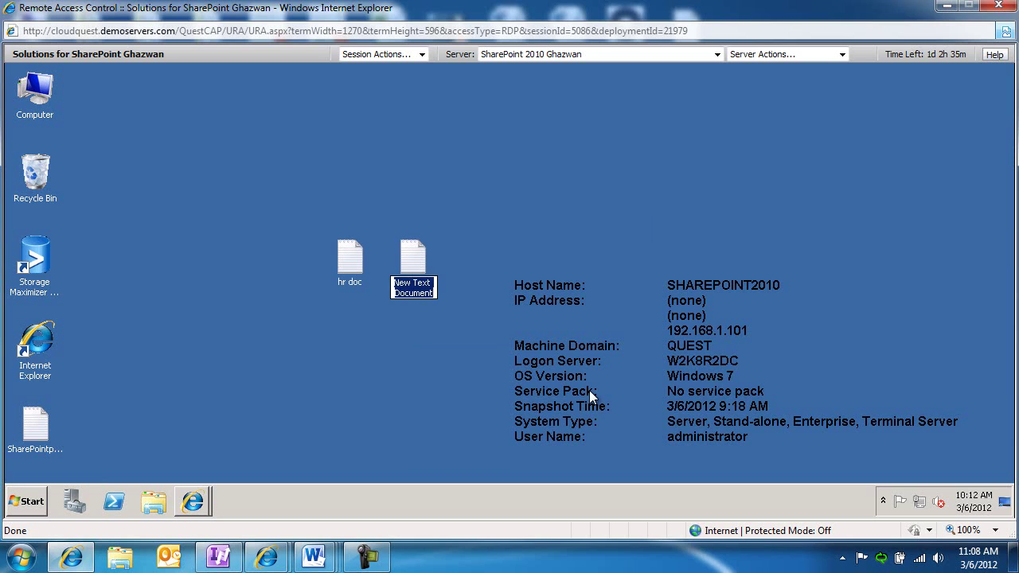
text(non hr doc)
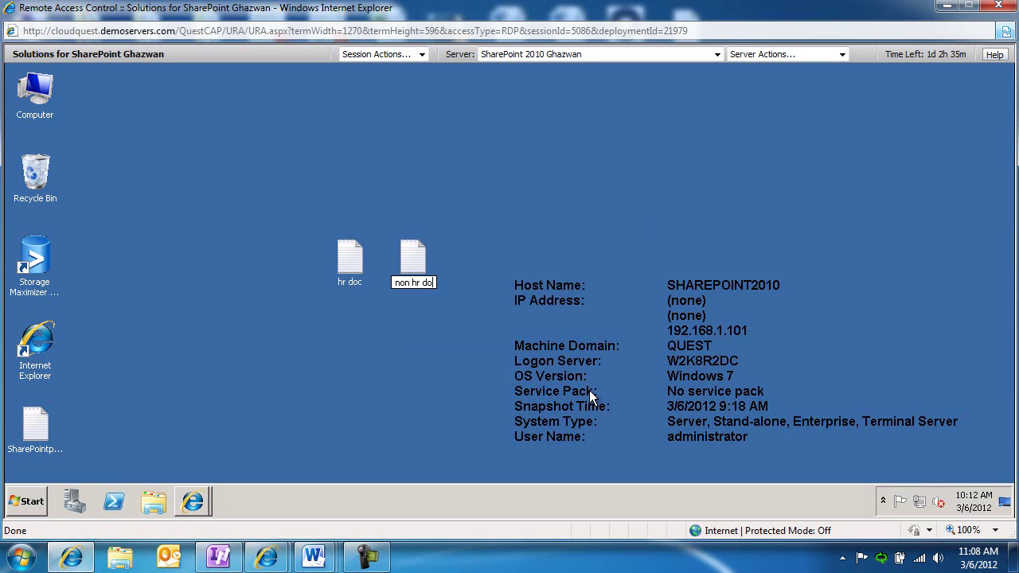
key(Return)
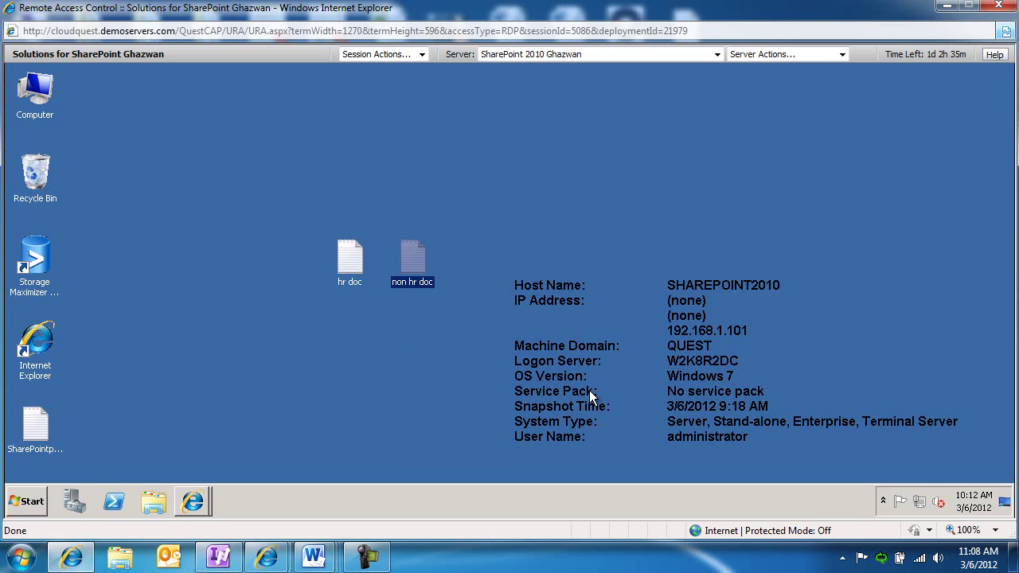
Open the "non hr doc" file, enter the text "non hr doc", and close it with the changes saved.
double_click(422, 270)
text(non h)
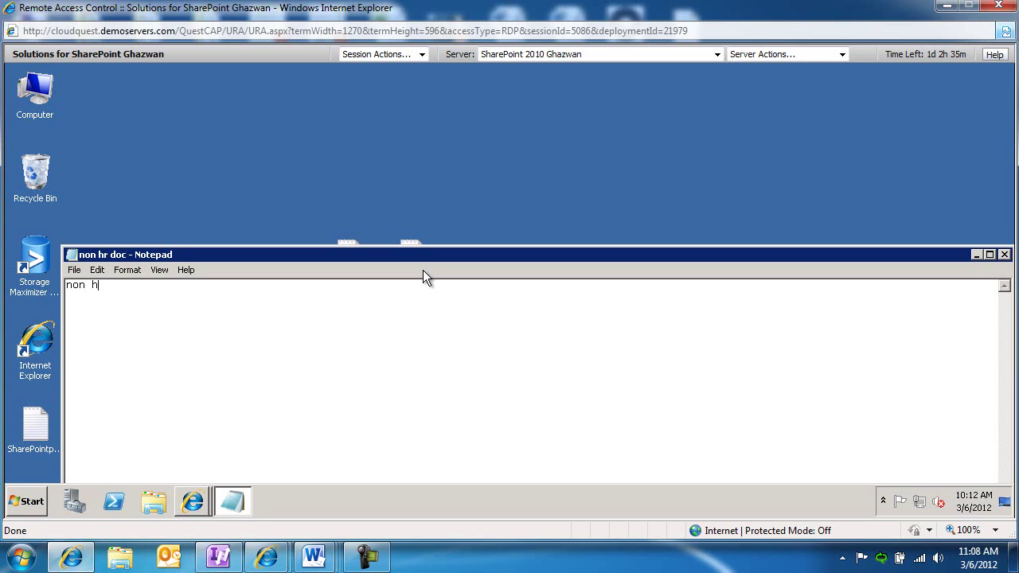
text(r doc)
click(1004, 254)
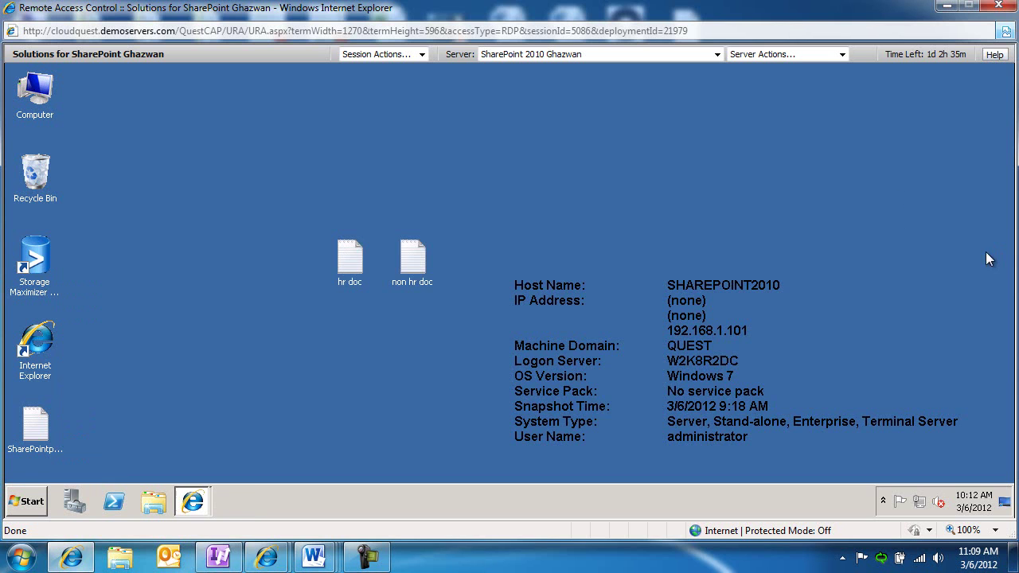
Switch back to the SENDING site's Content Organizer Rules page in Internet Explorer and open the site's Drop Off Library.
click(195, 501)
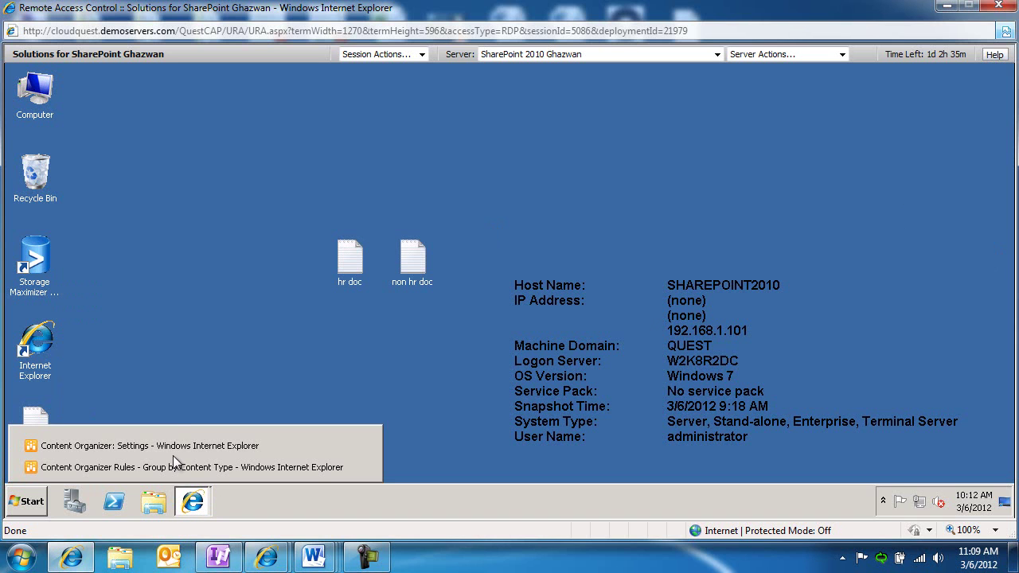
click(178, 470)
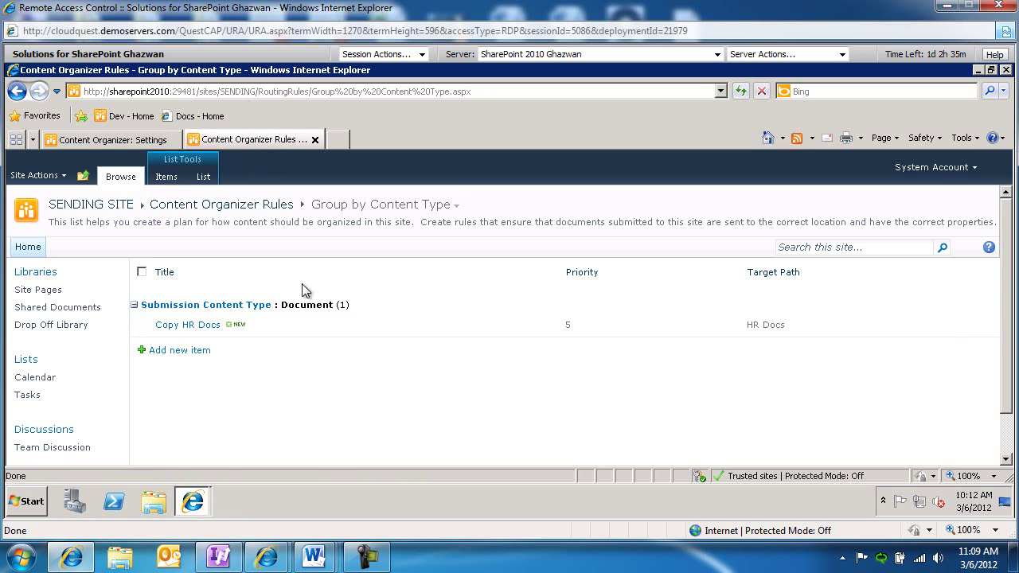
click(49, 332)
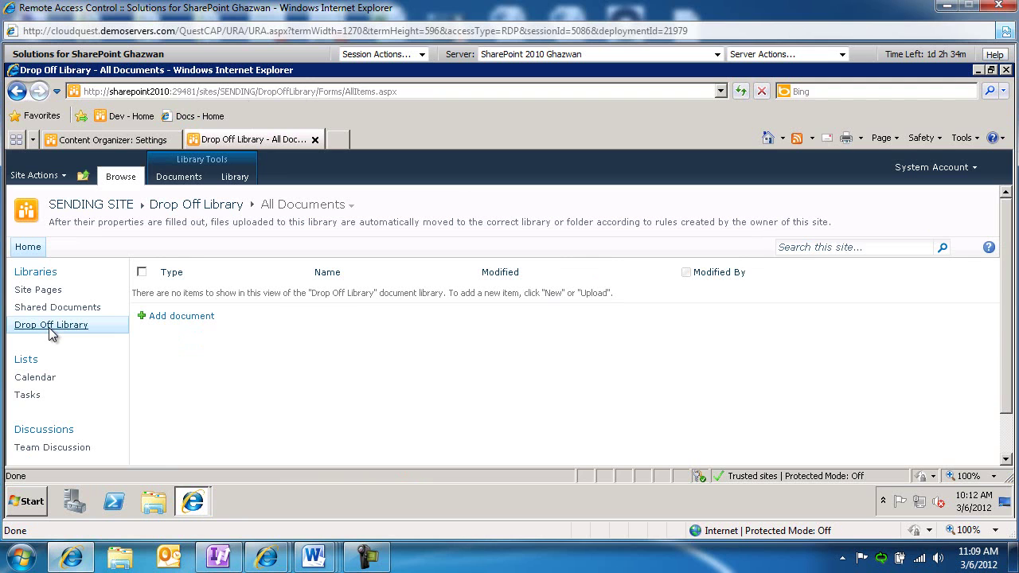
Upload the "hr doc" text file from the Desktop folder to the SENDING site's Drop Off Library.
click(182, 316)
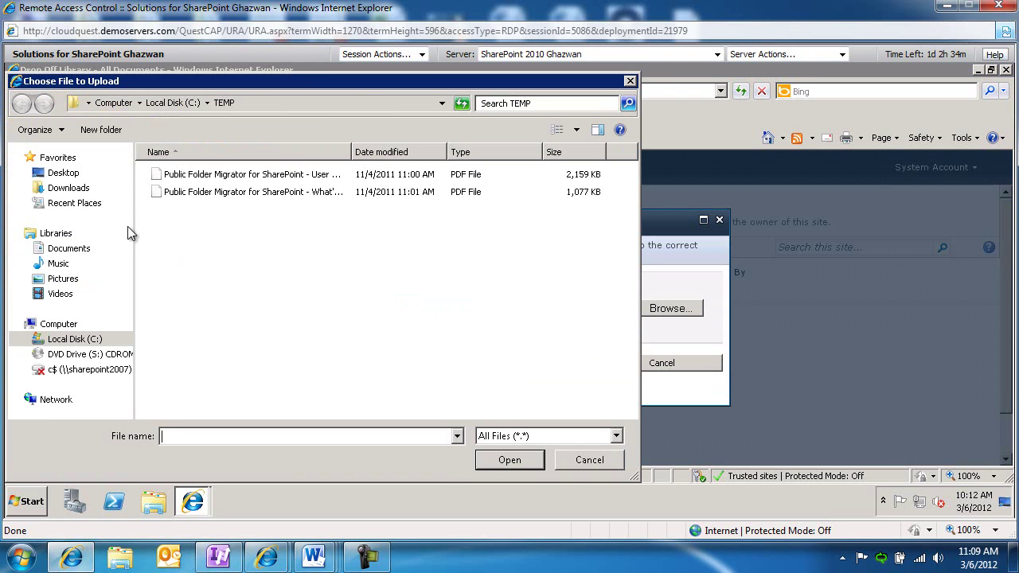
click(63, 173)
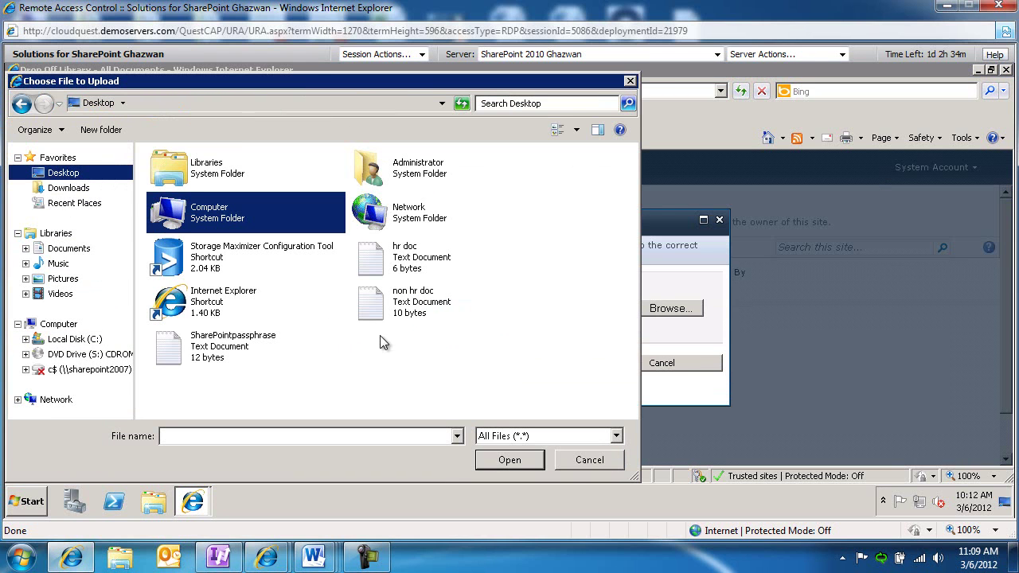
click(386, 248)
double_click(385, 247)
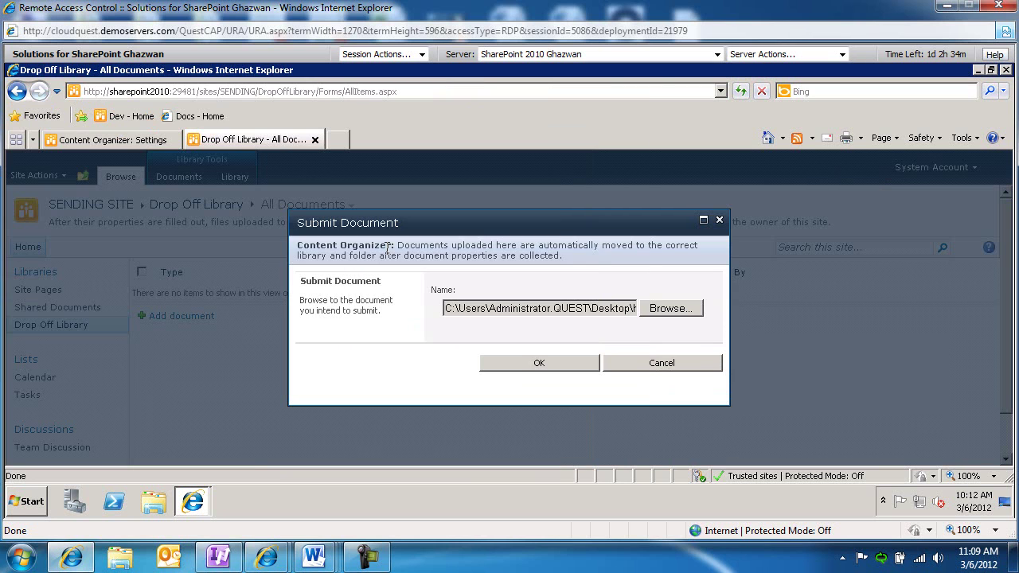
click(529, 365)
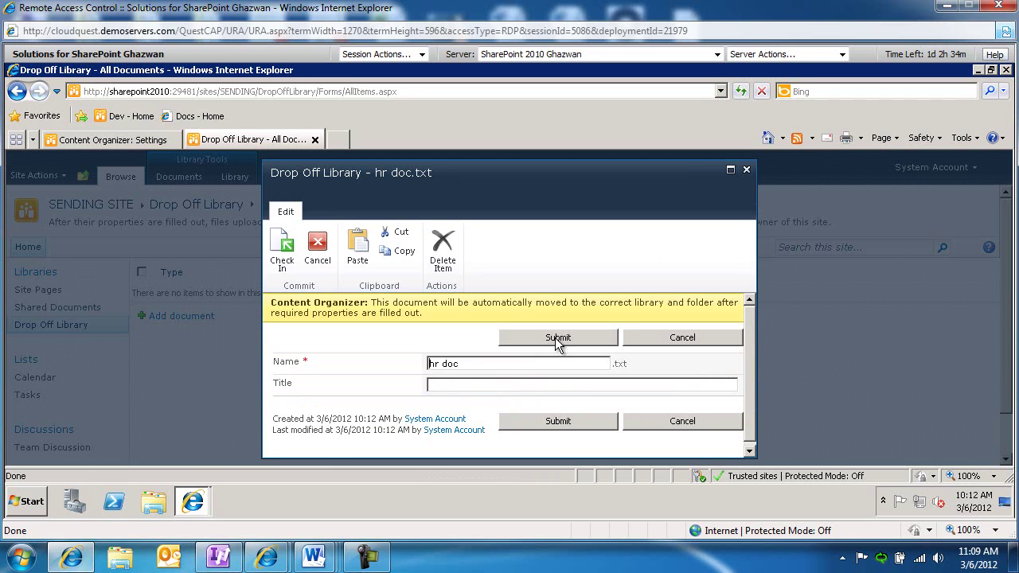
Copy the document name "hr doc" into its Title property, submit the document, and dismiss the confirmation.
drag(462, 366, 375, 366)
key(ctrl+c)
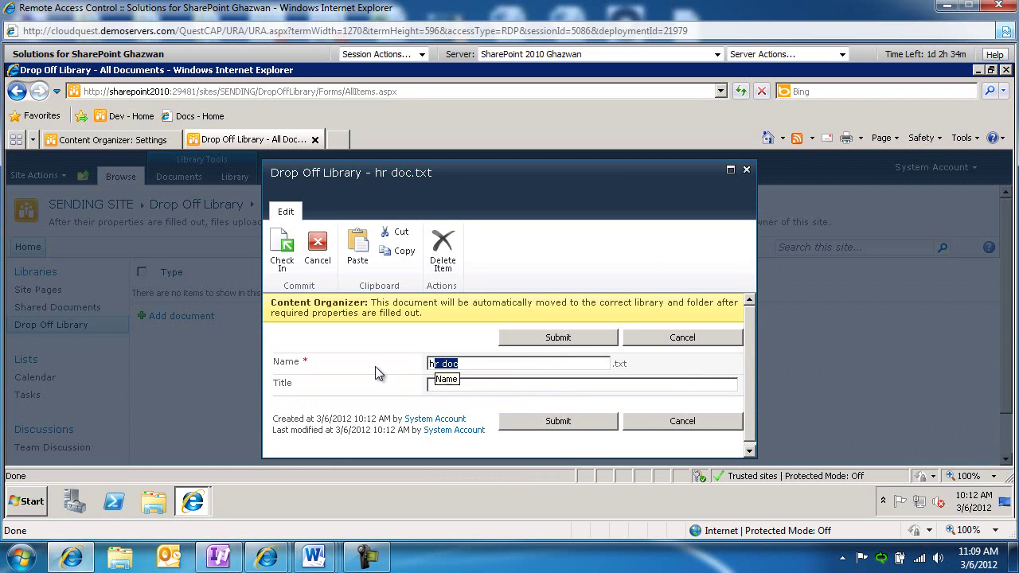
click(437, 387)
key(ctrl+v)
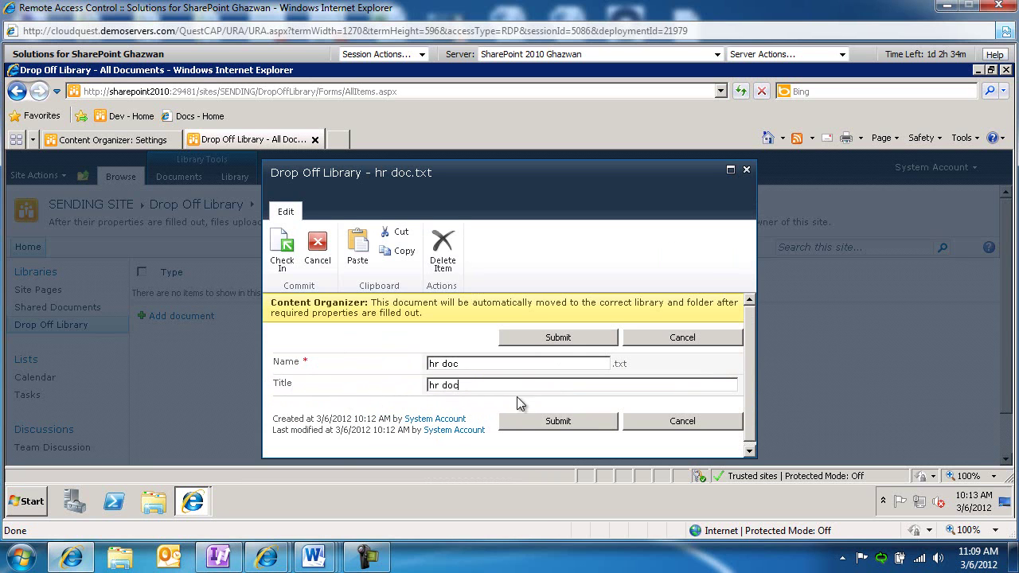
click(567, 424)
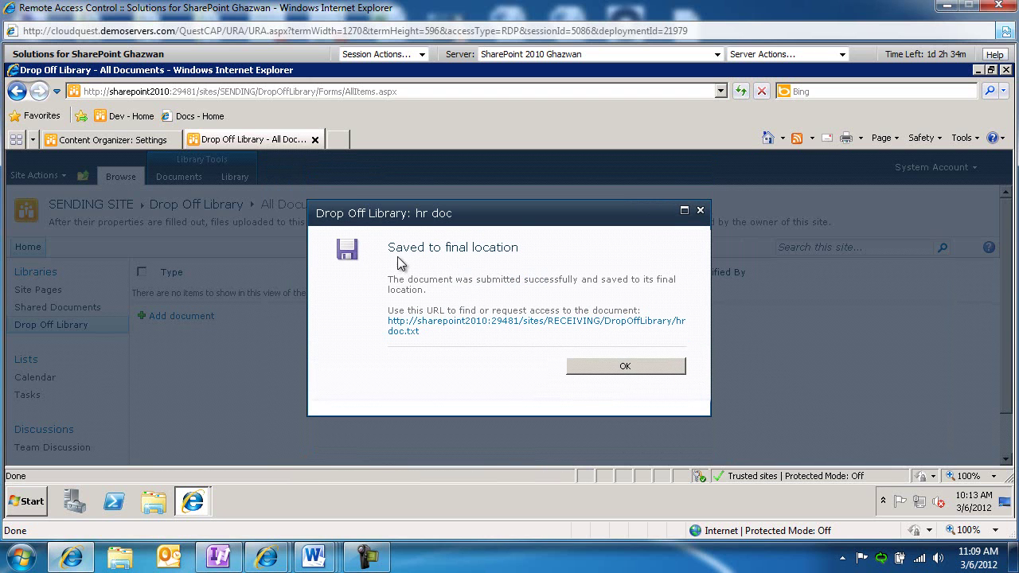
click(625, 367)
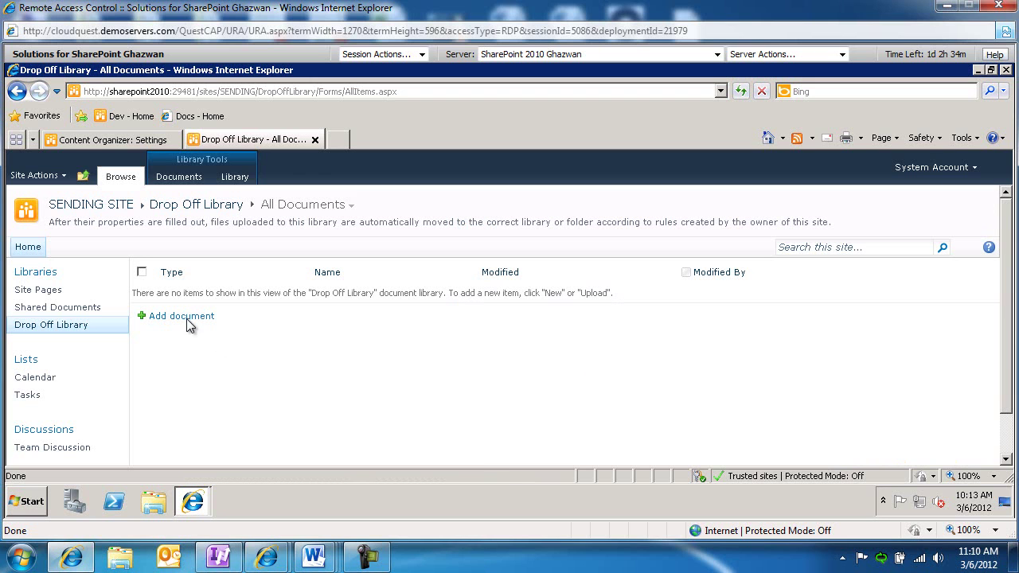
Upload the "non hr doc" text file from the Desktop folder to the SENDING site's Drop Off Library.
click(187, 318)
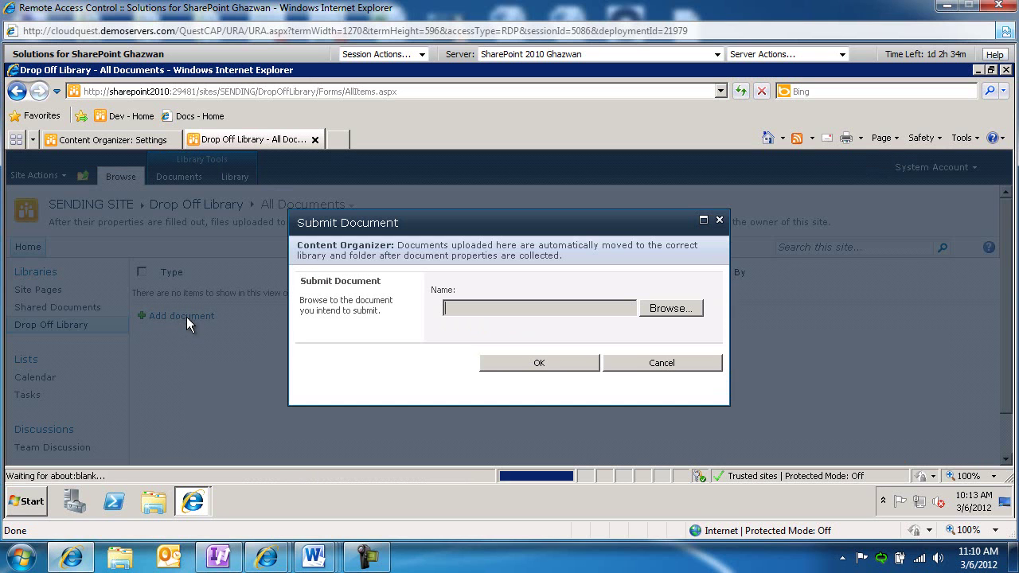
click(671, 309)
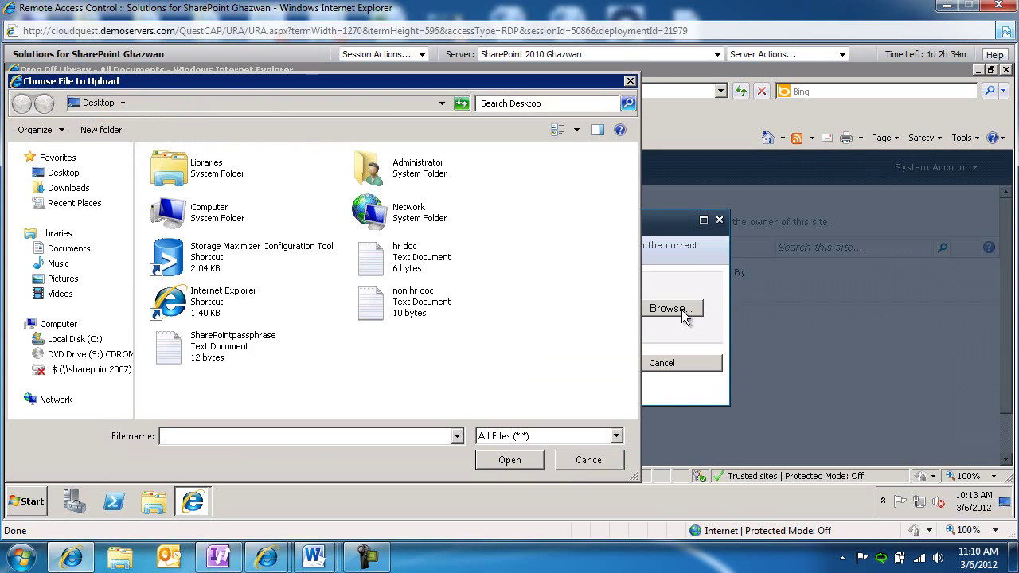
double_click(410, 309)
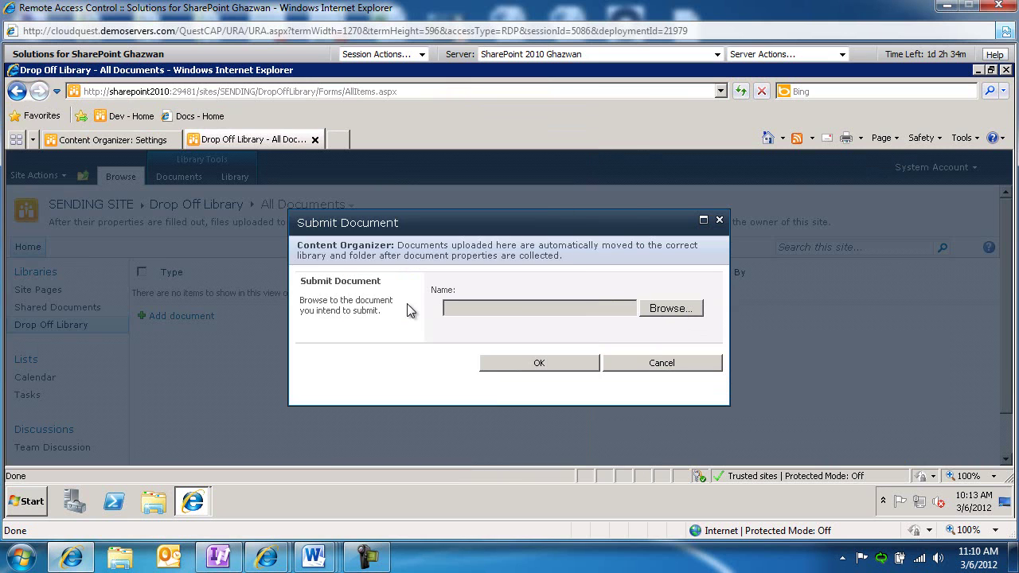
click(535, 365)
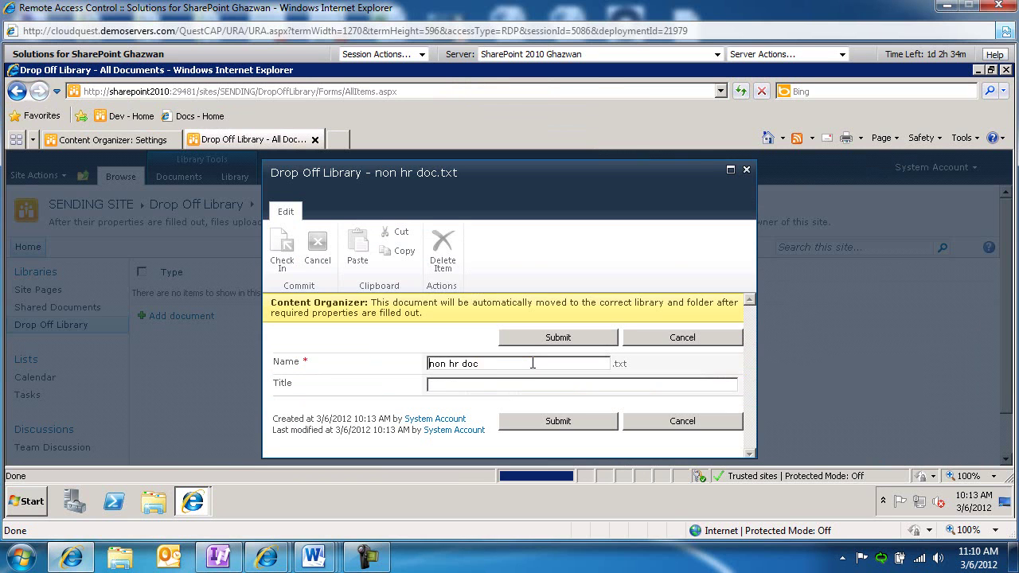
Copy the document name "non hr doc" into its Title property, submit the document, and dismiss the confirmation.
key(ctrl+a)
key(ctrl+c)
click(433, 387)
key(ctrl+v)
click(560, 427)
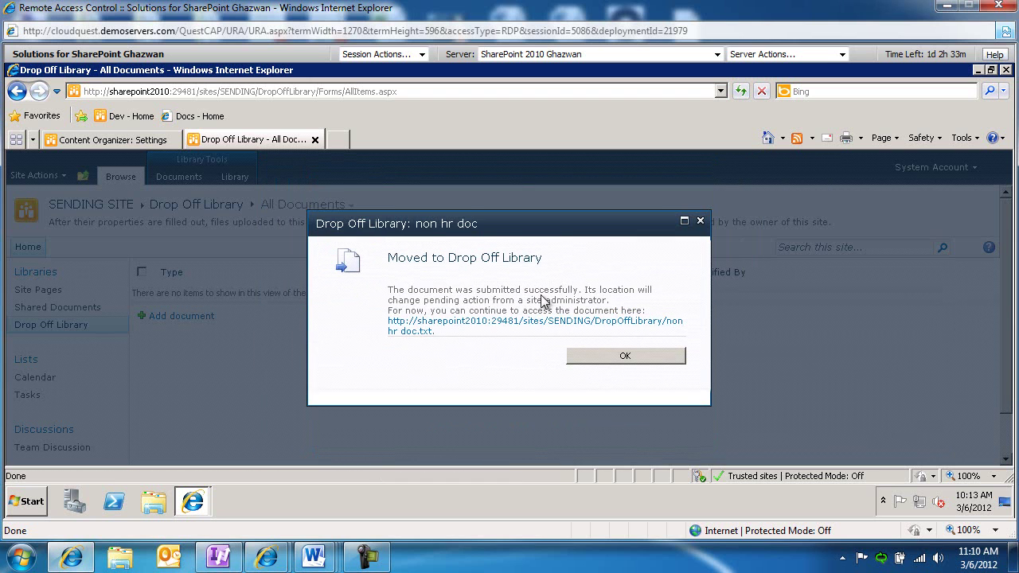
click(637, 358)
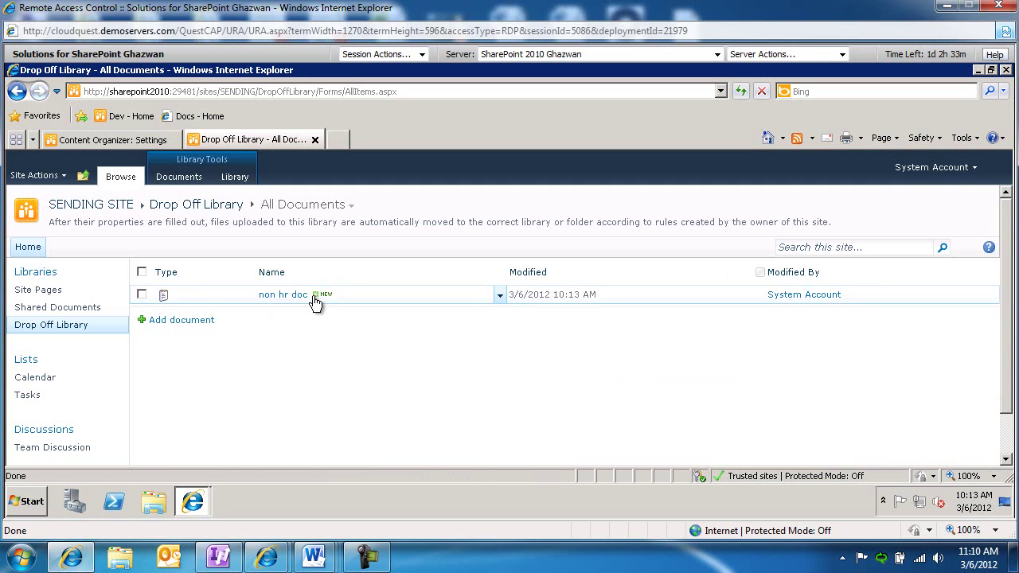
Switch to the RECEIVING site's Content Organizer settings page and open that site's Drop Off Library to check for the routed document.
click(123, 141)
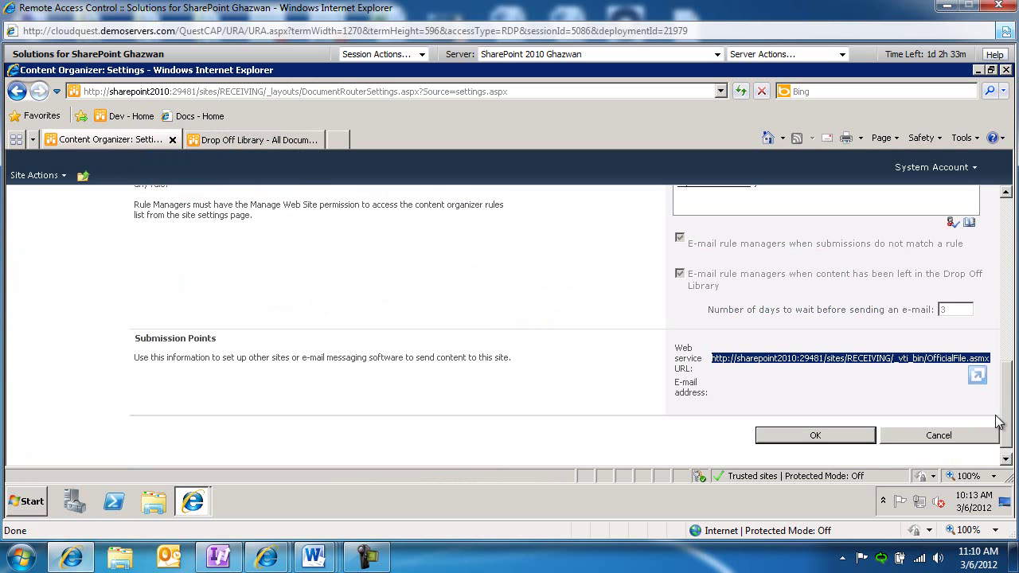
drag(1006, 372, 1005, 206)
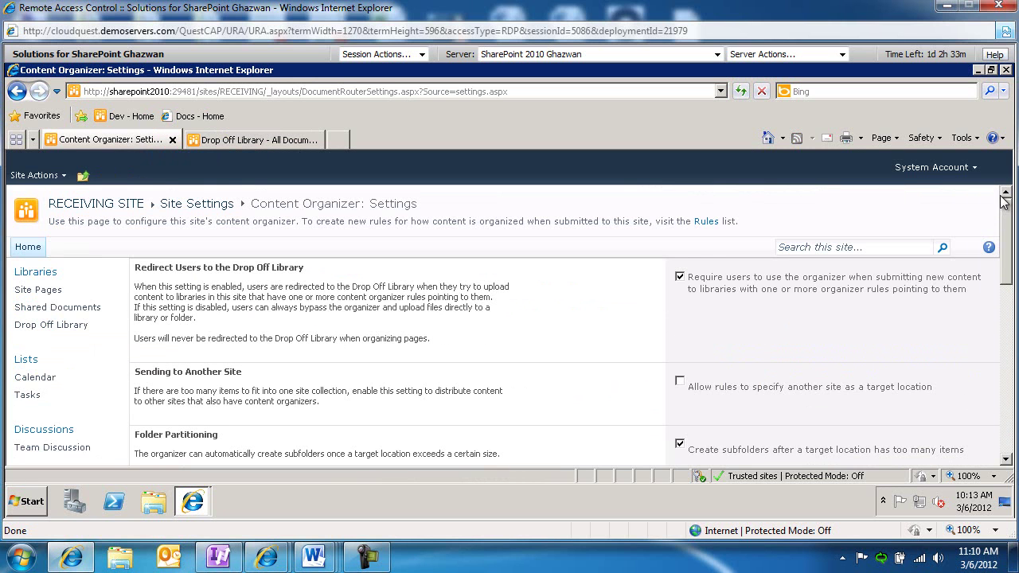
click(51, 325)
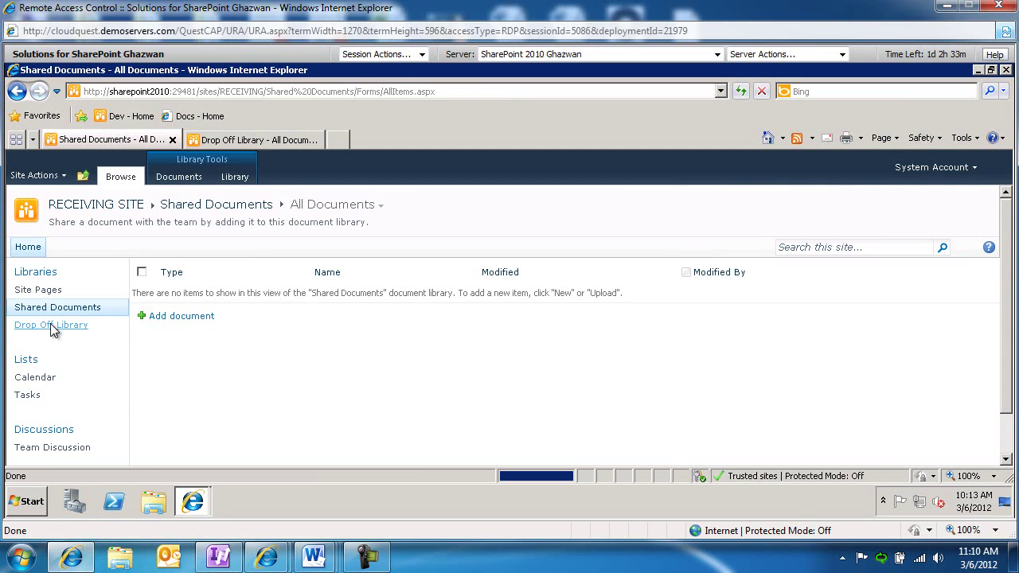